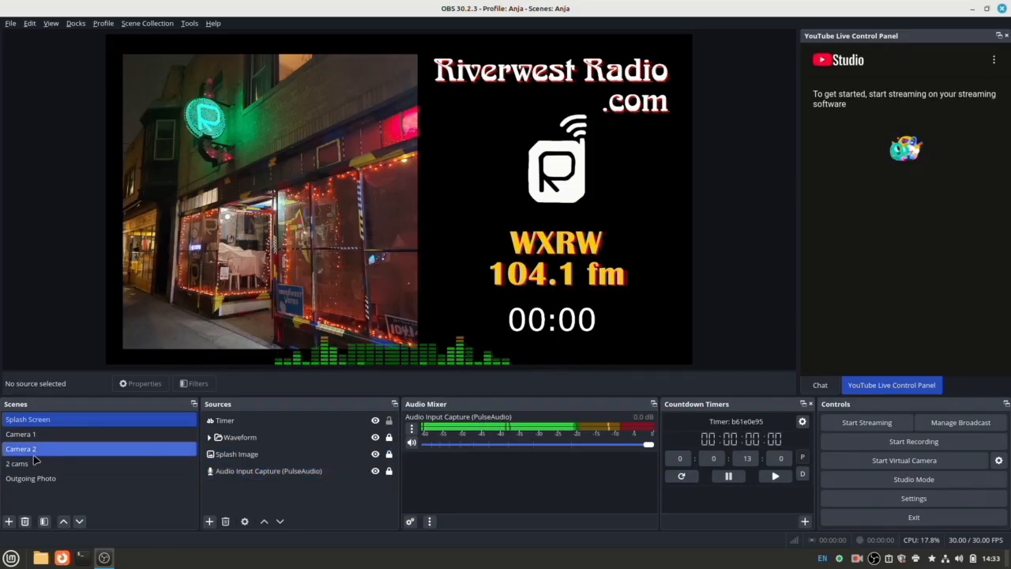
left_click(961, 423)
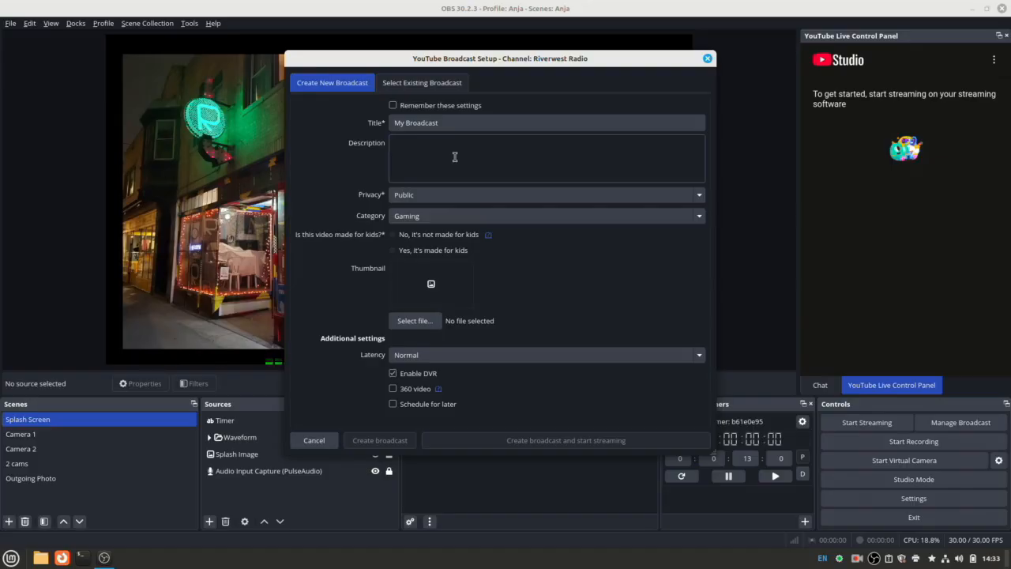
left_click(392, 236)
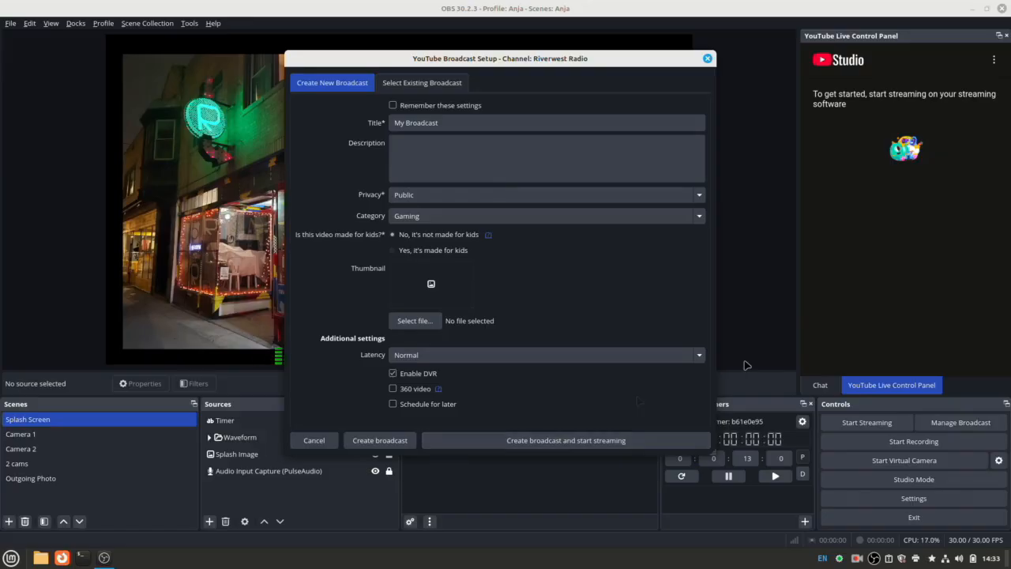
left_click(707, 59)
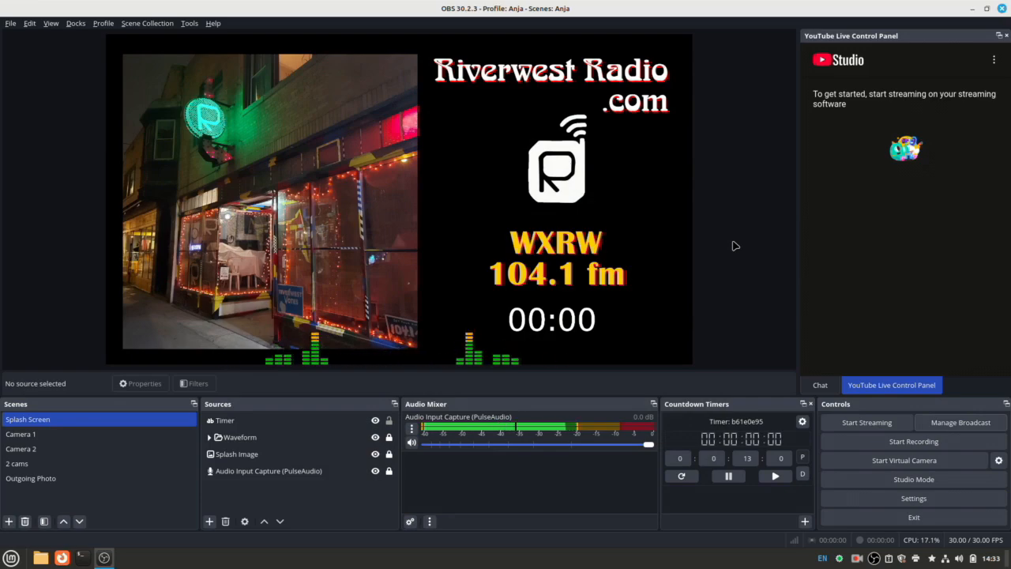
- Reset the countdown timer so it is loaded with 13 minutes
double_click(752, 457)
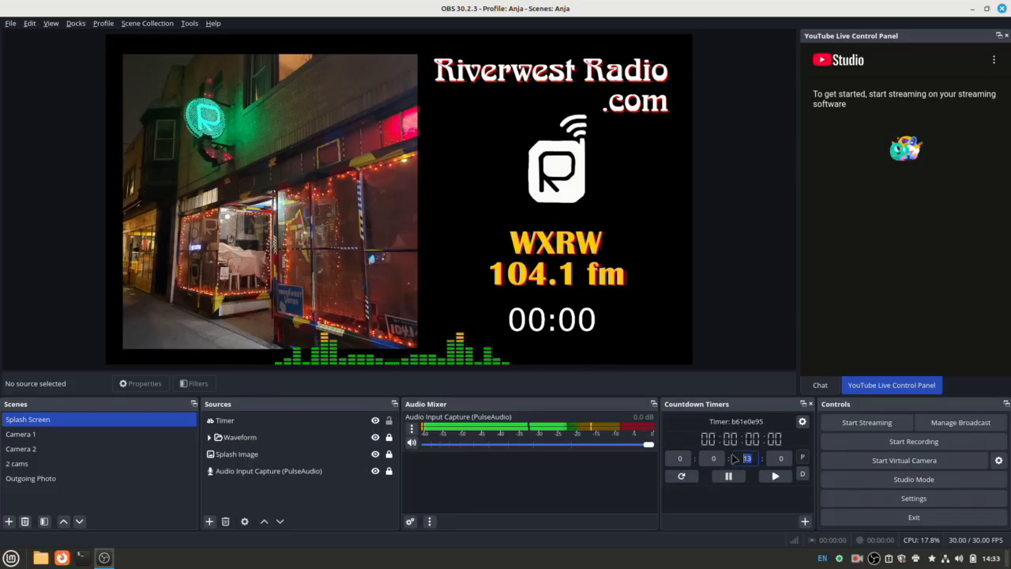
left_click(682, 477)
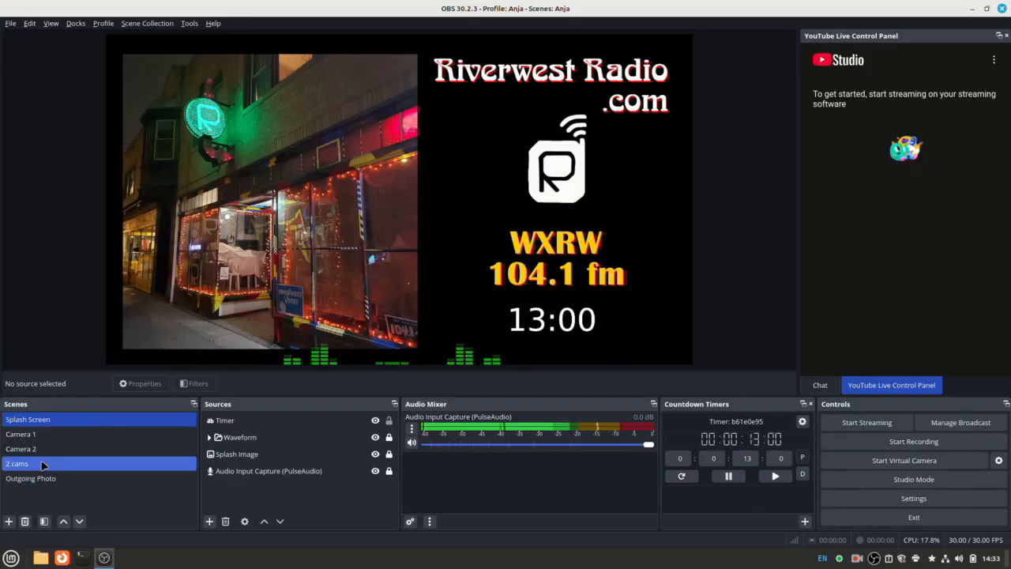
- Configure the countdown timer to switch to the 2 cams scene when it ends, and start the countdown
left_click(802, 422)
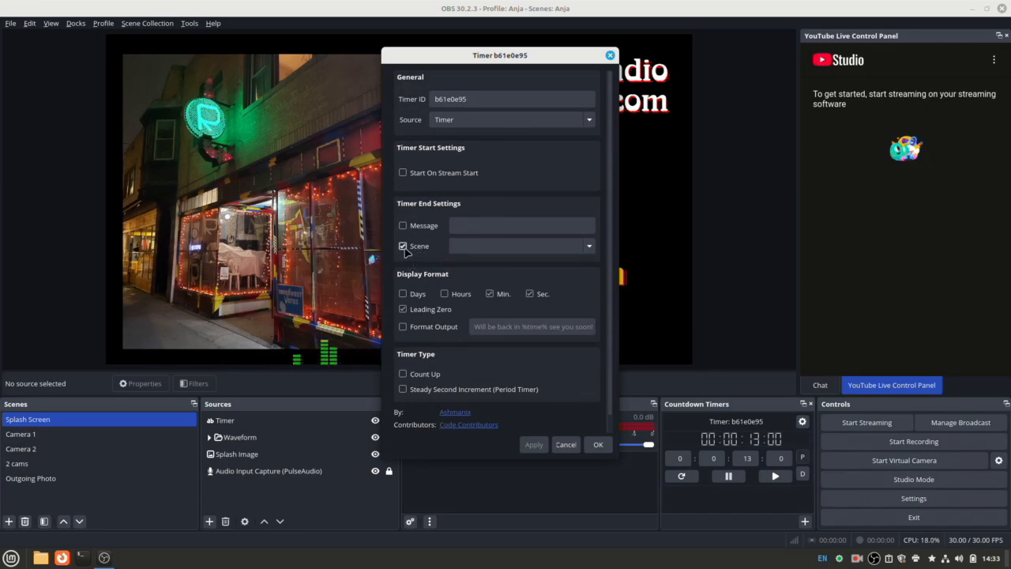
left_click(589, 246)
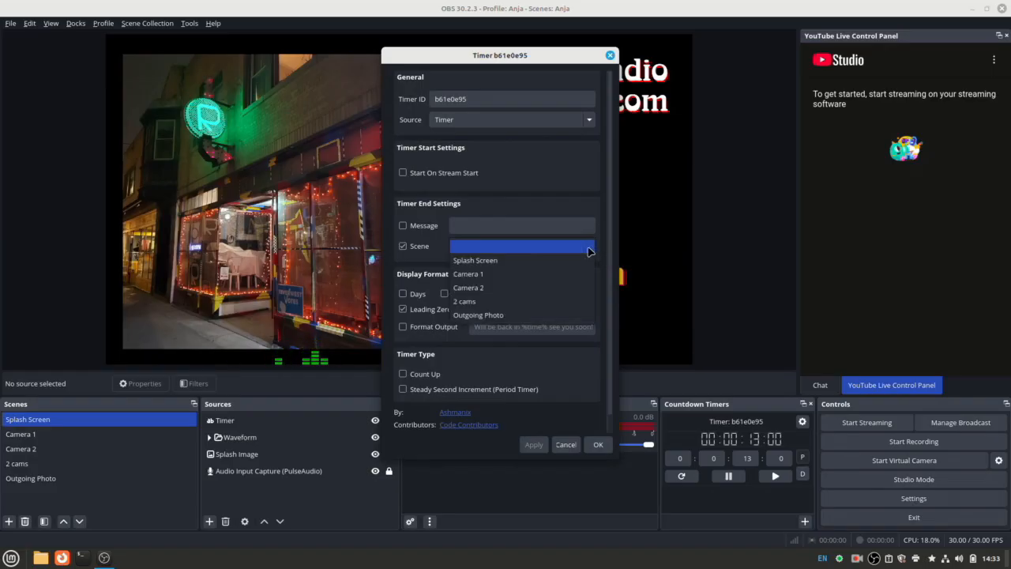
left_click(470, 302)
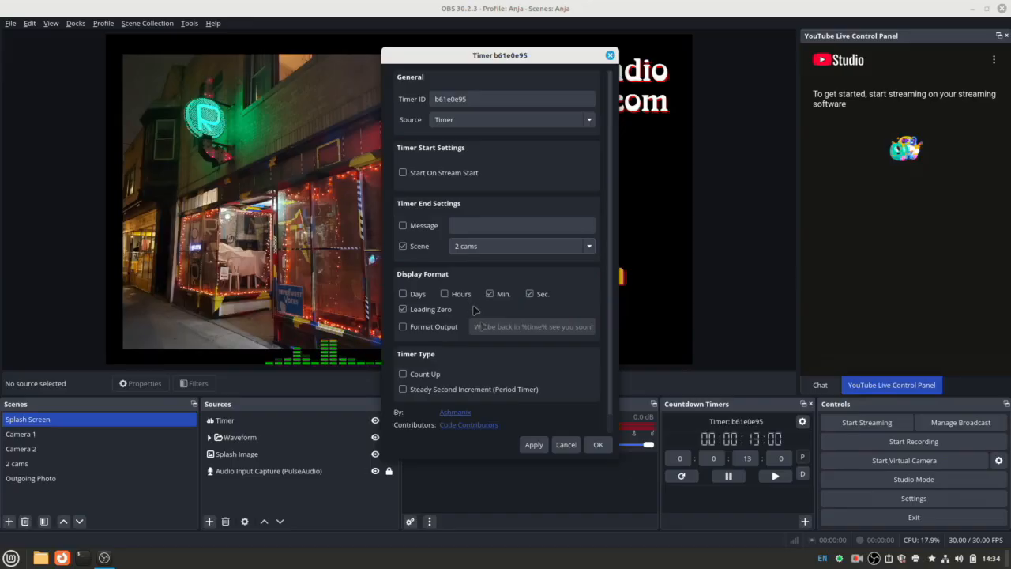
left_click(534, 444)
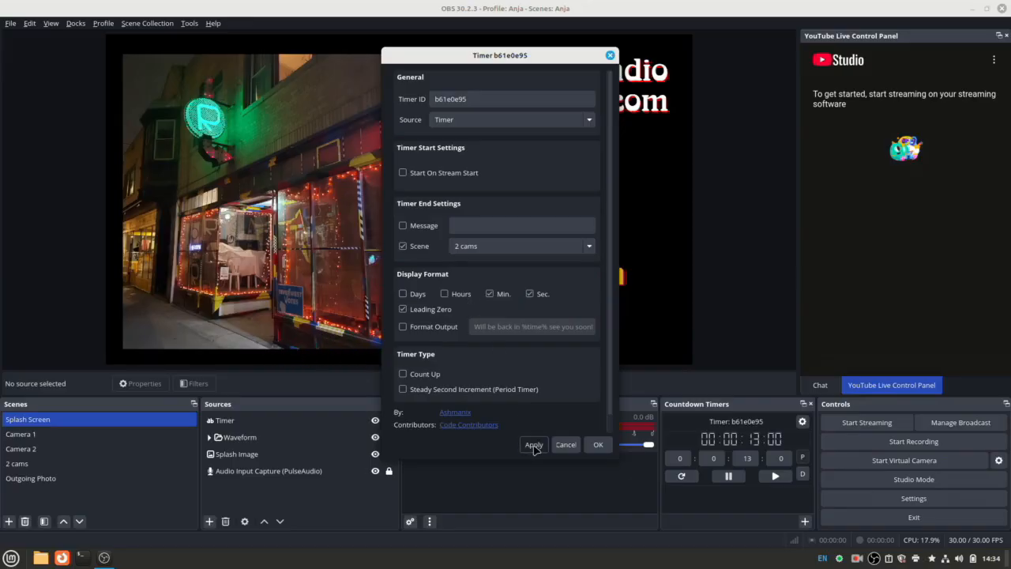
left_click(597, 445)
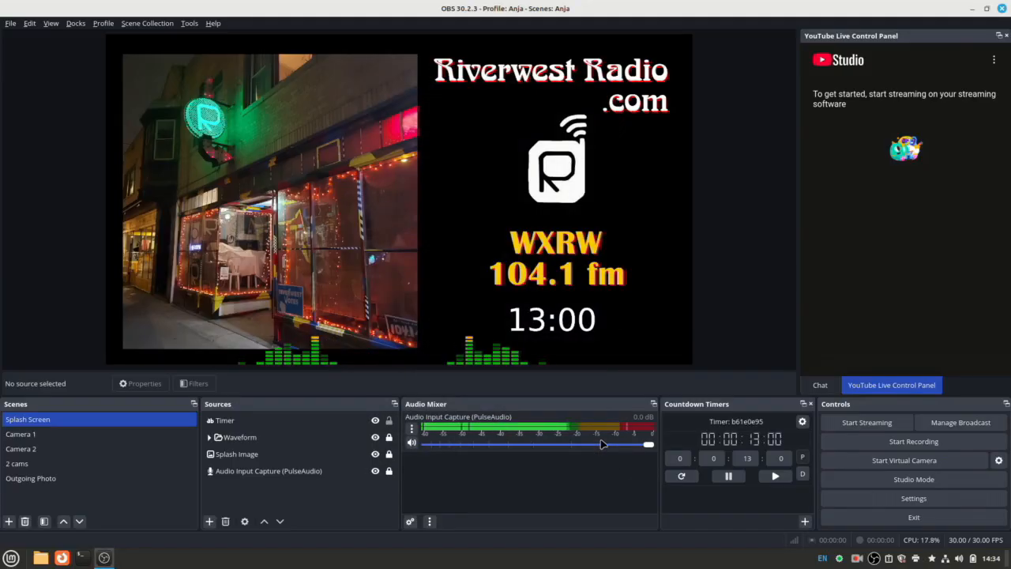
left_click(774, 476)
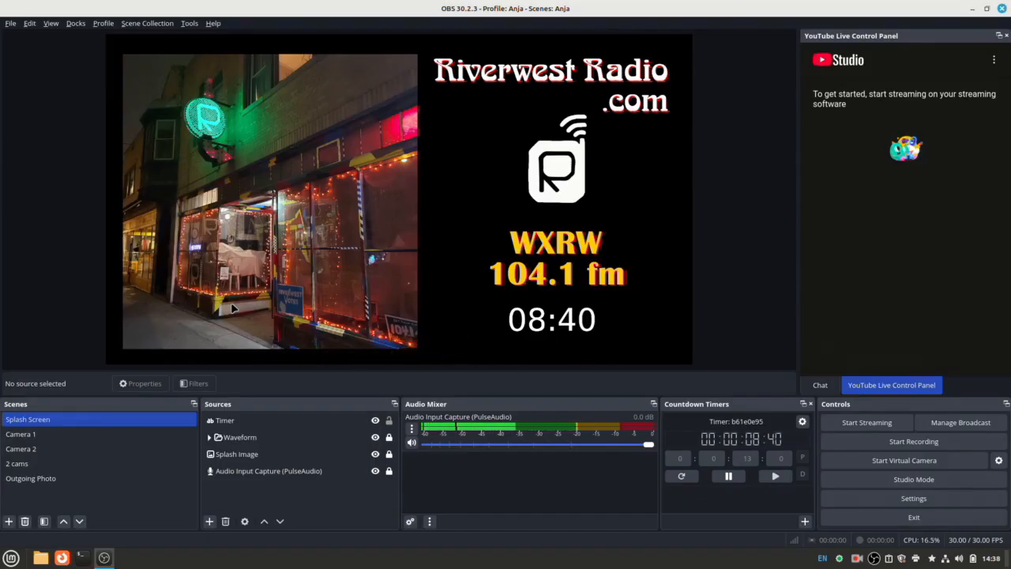
- Examine the sources that make up the Splash Screen, Camera 1 and Camera 2 scenes
left_click(237, 456)
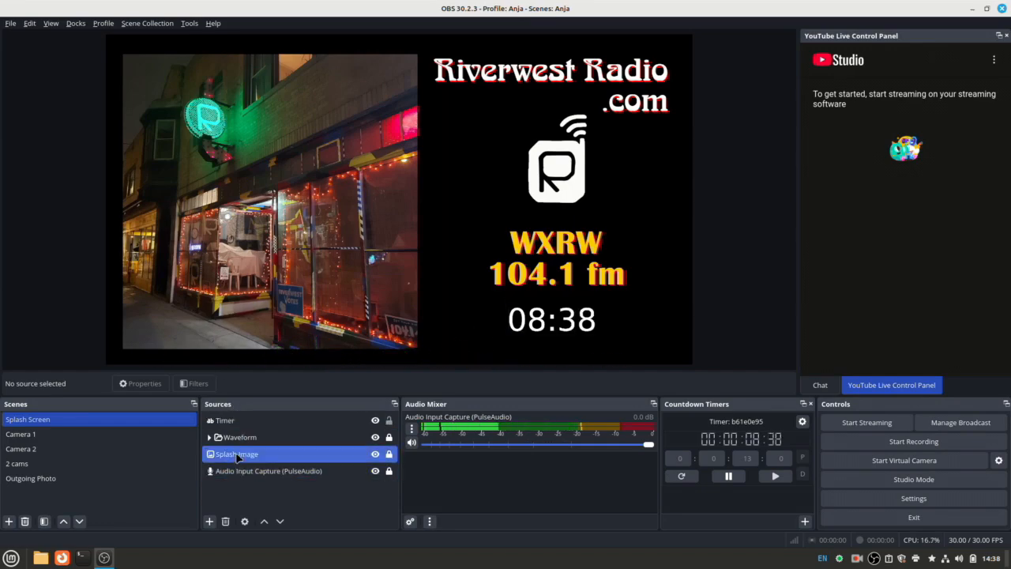
left_click(237, 420)
left_click(240, 453)
left_click(244, 471)
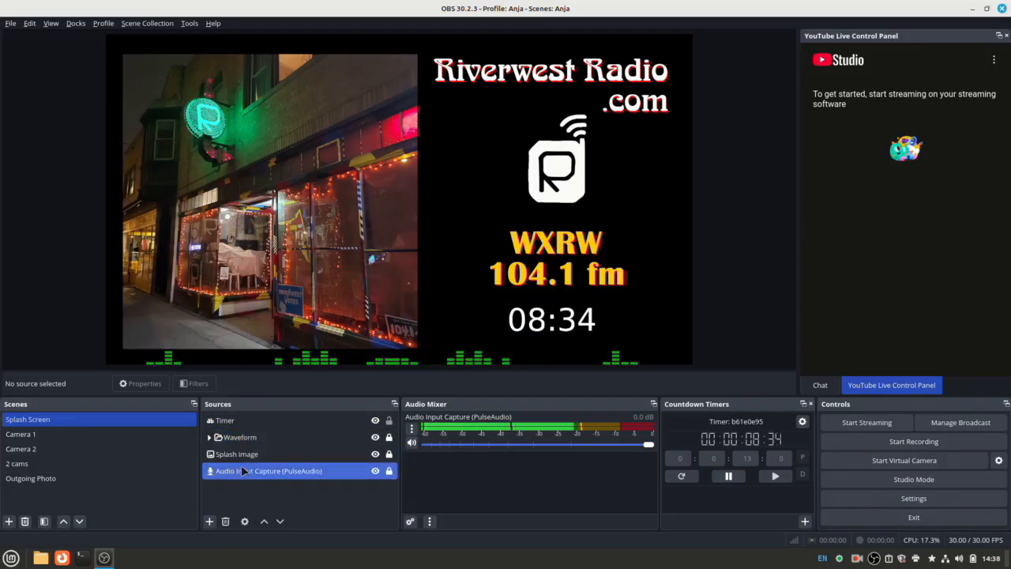
left_click(23, 434)
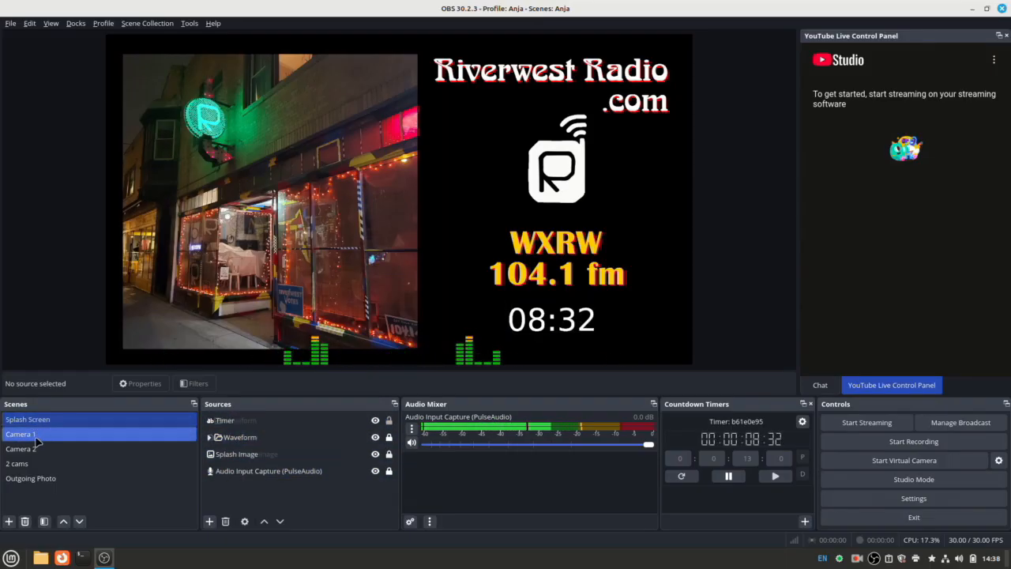
left_click(33, 448)
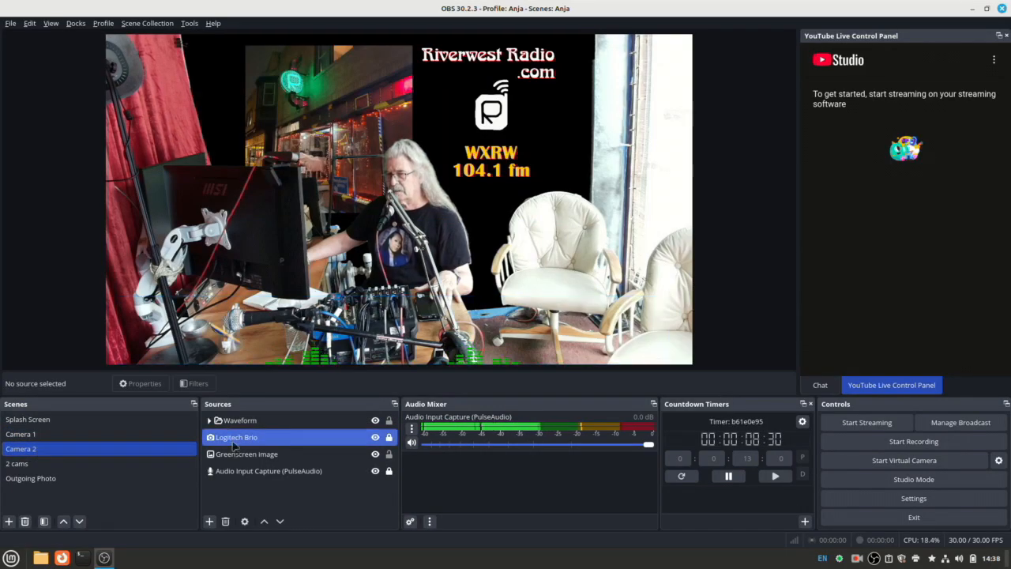
left_click(30, 420)
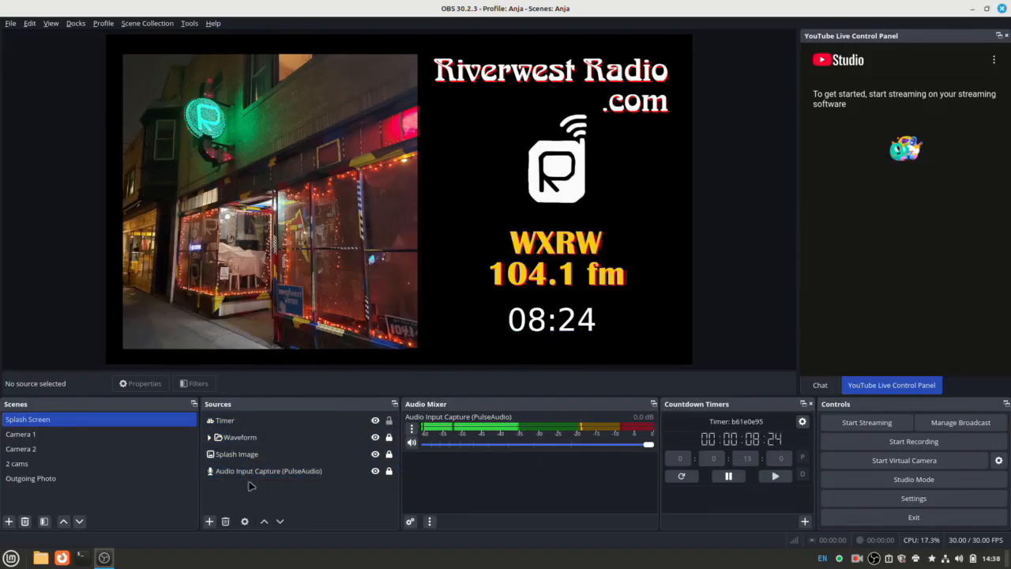
- In the 2 cams scene, add a new Text (FreeType 2) source named My Name
left_click(22, 466)
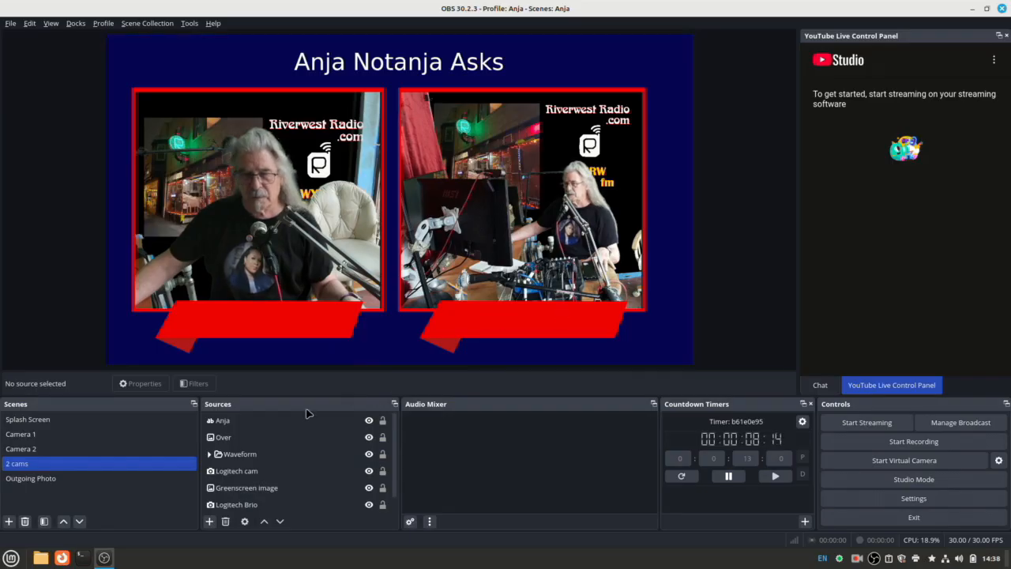
left_click(225, 504)
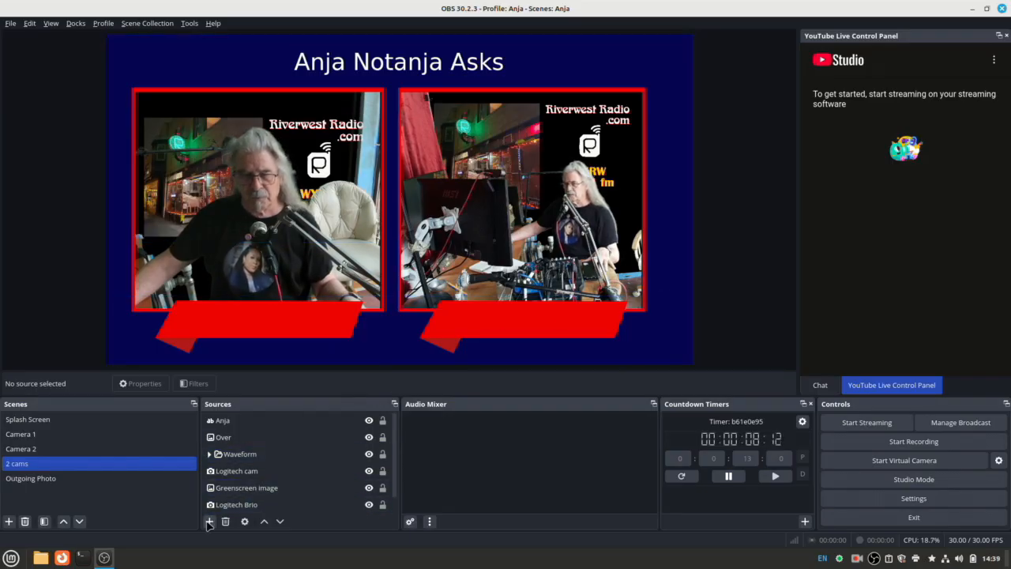
left_click(210, 522)
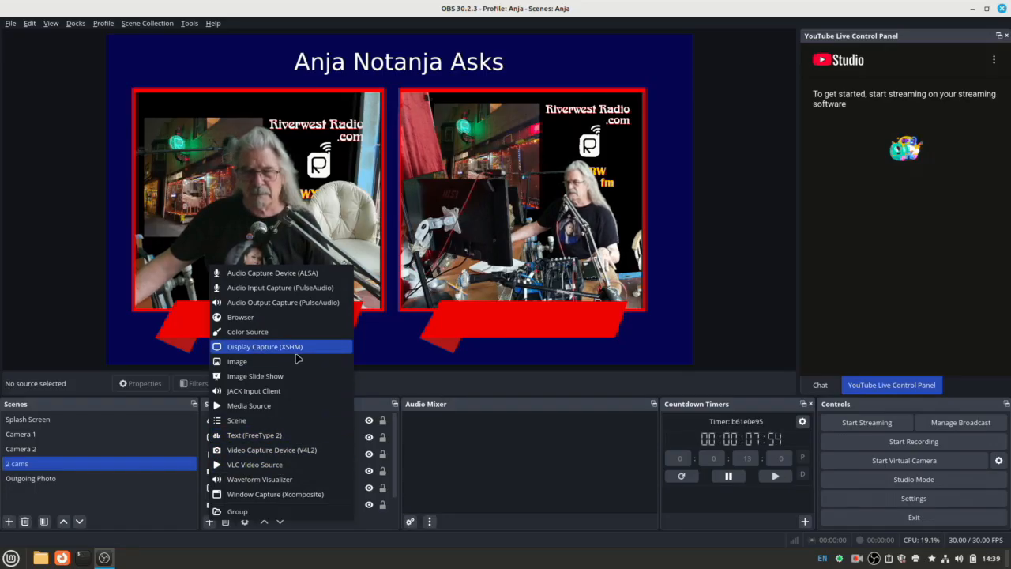
left_click(239, 435)
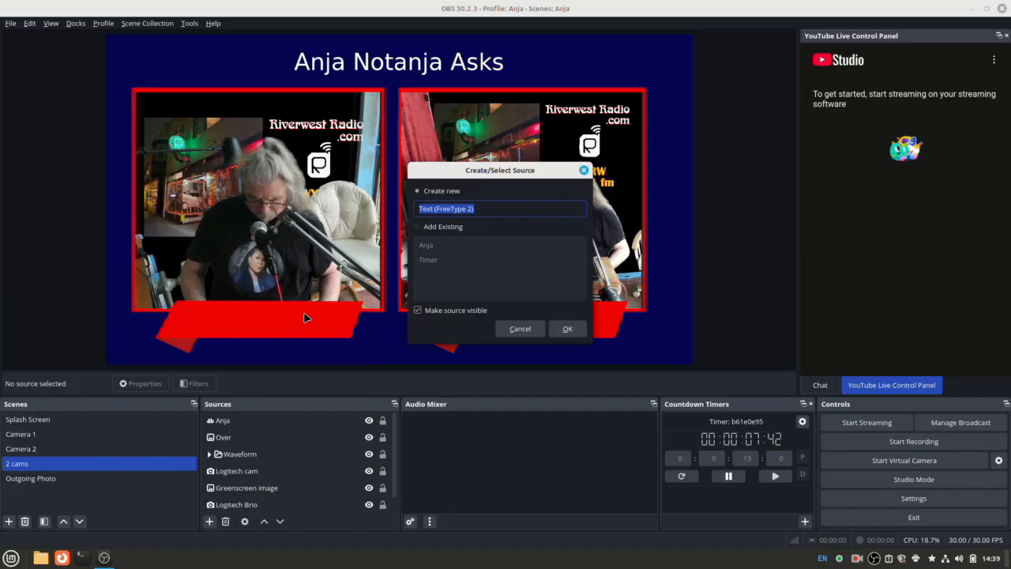
type("My Nam")
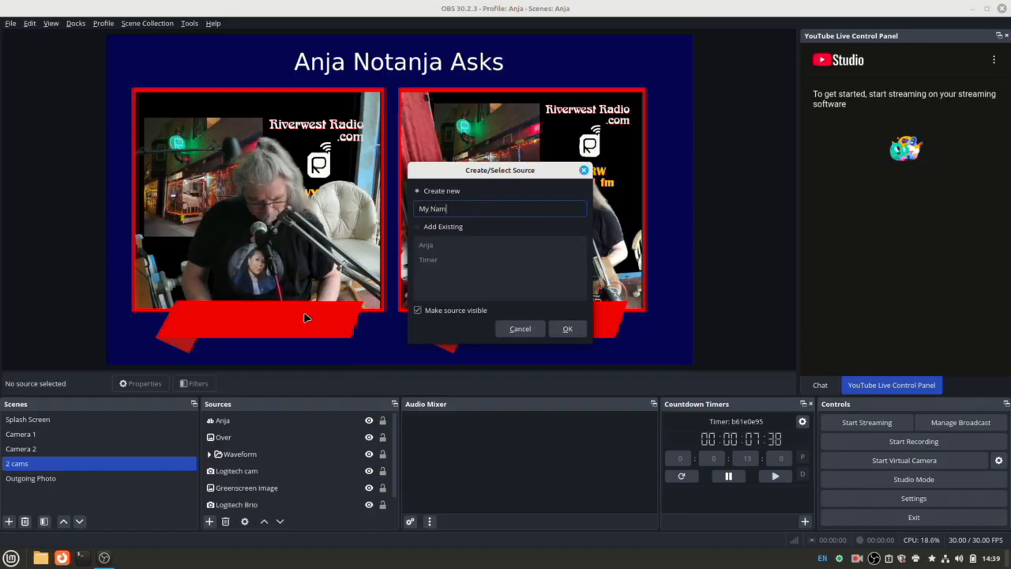
type("e")
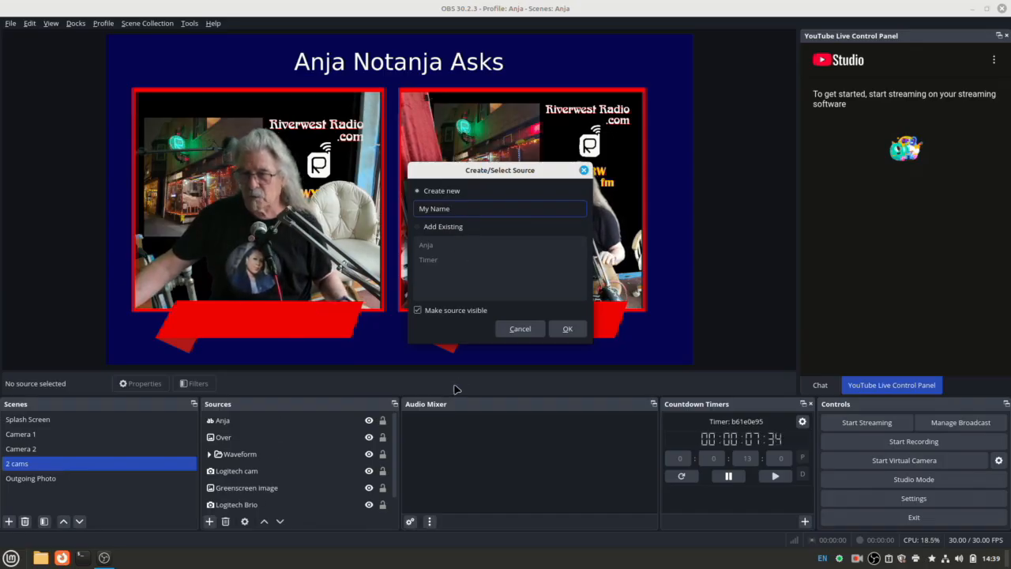
left_click(568, 330)
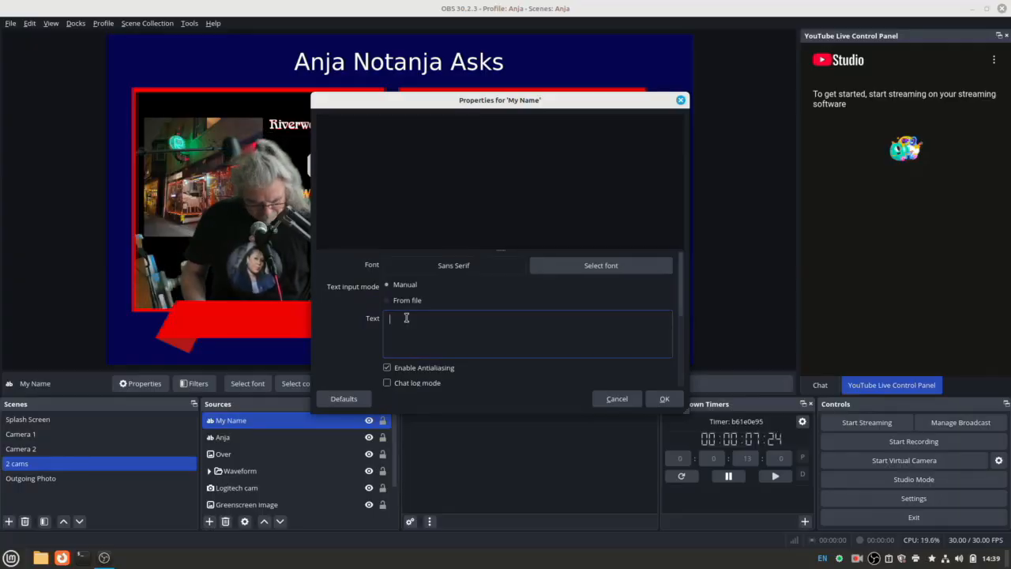
- Enter the host's first name as the text of the My Name source and set its font size to 100
type("A")
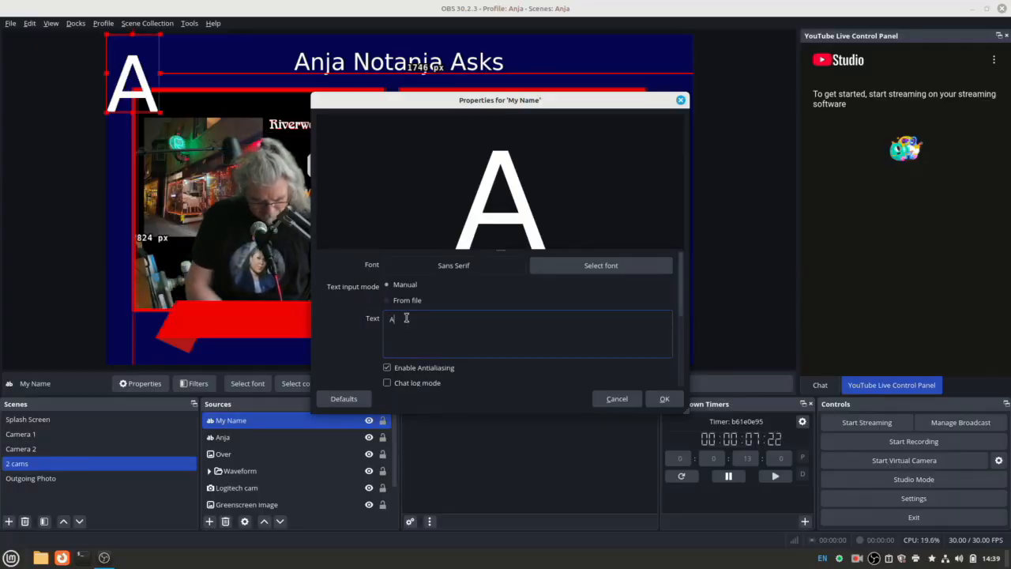
type("nja")
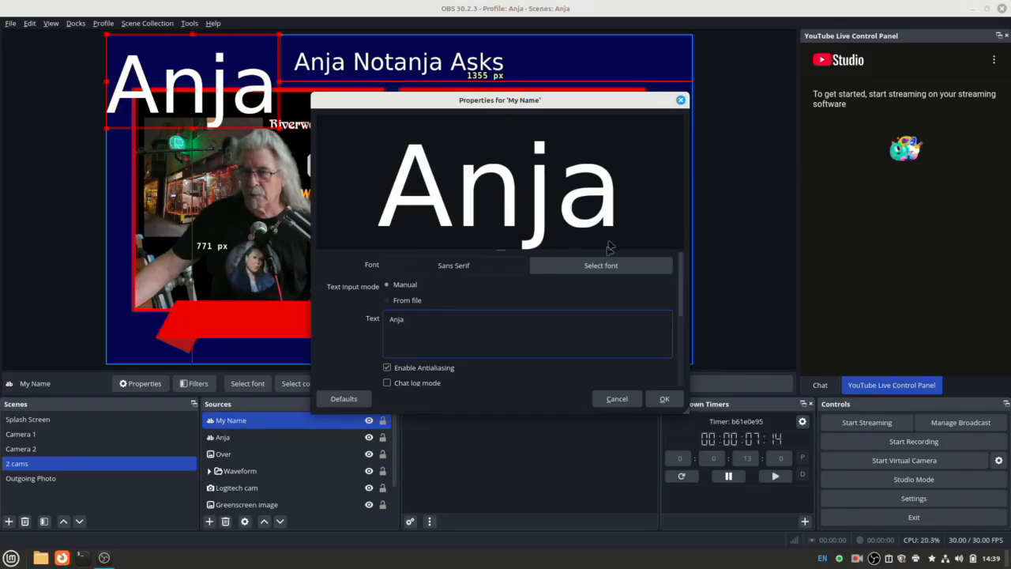
left_click(608, 266)
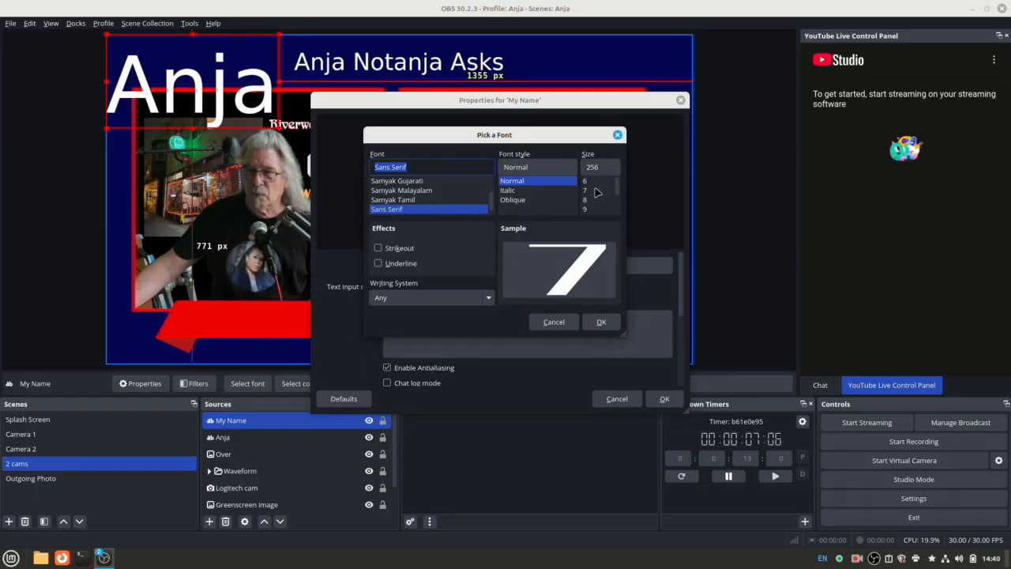
left_click_drag(600, 167, 581, 169)
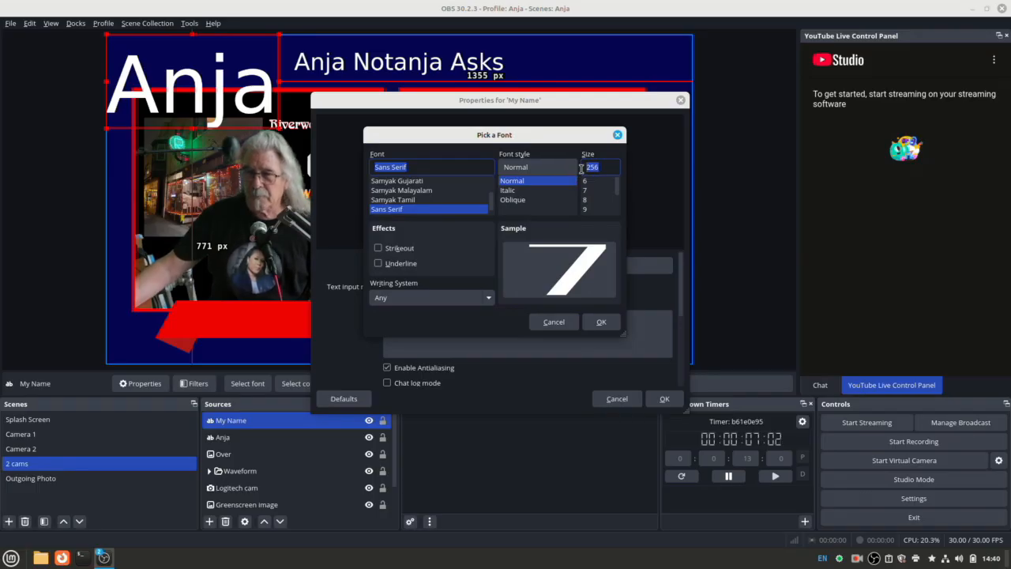
type("10")
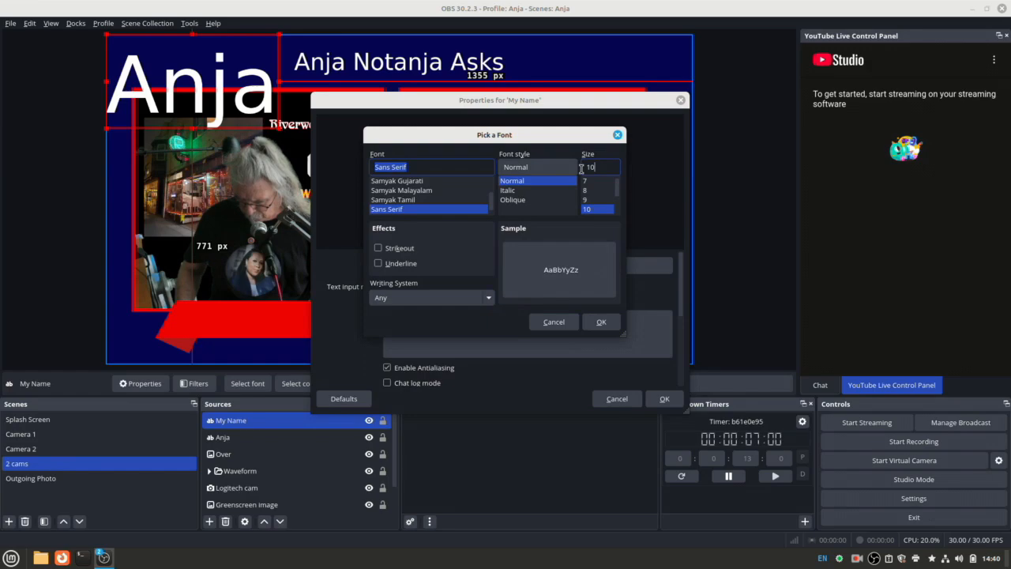
type("0")
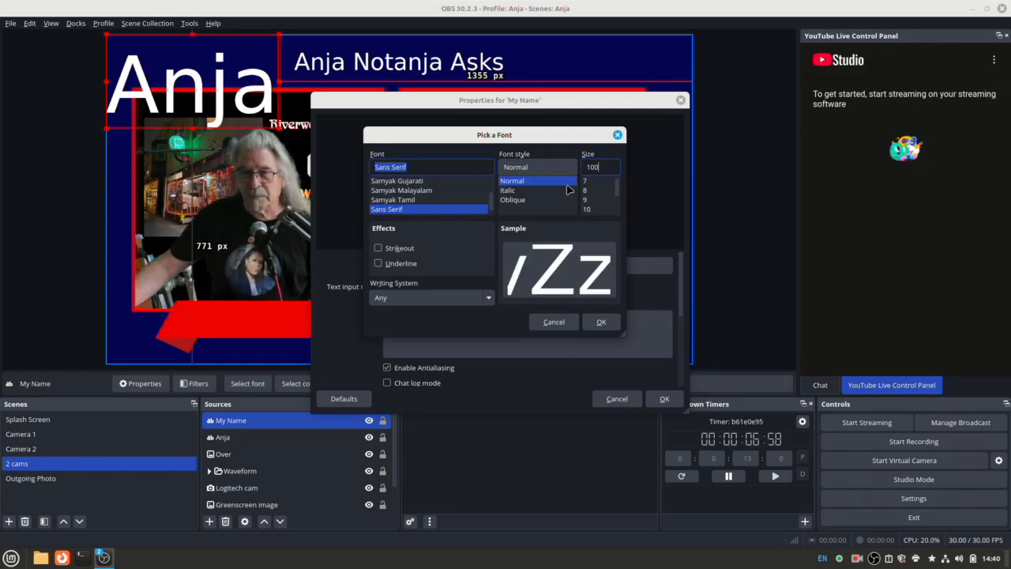
left_click(601, 322)
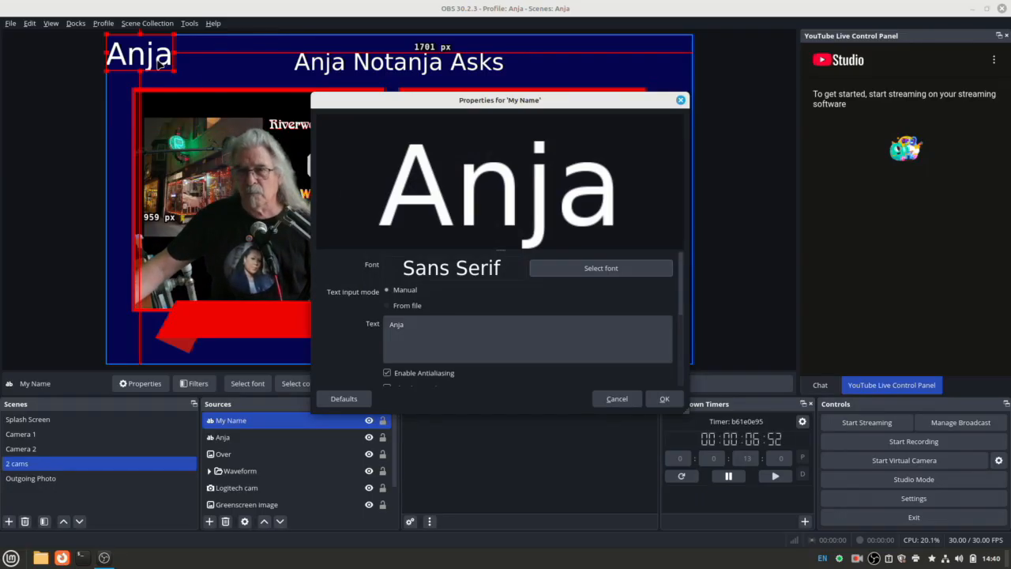
left_click(664, 398)
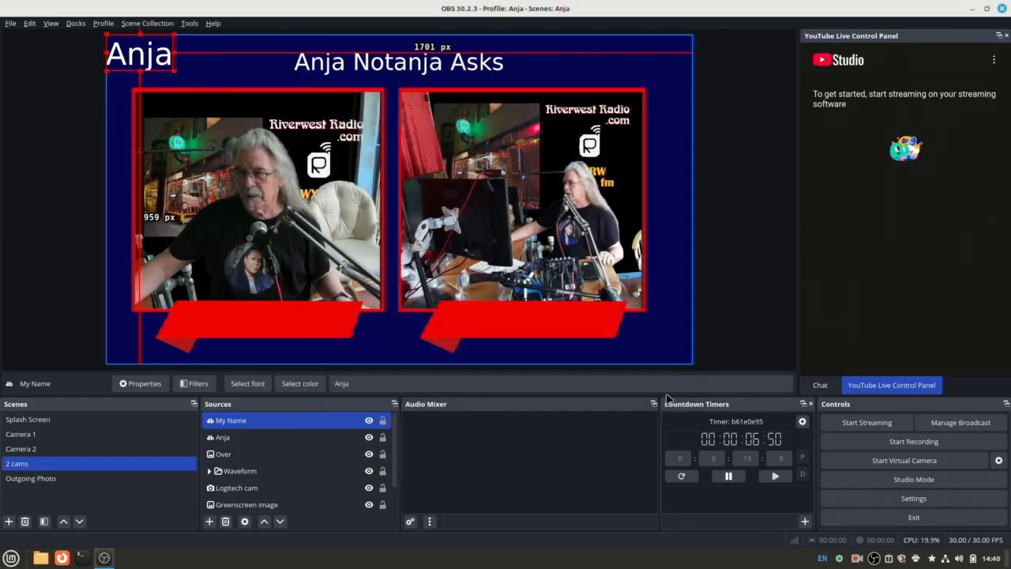
- Move the My Name text onto the first camera's red banner and shrink it slightly, about 410 px from the left edge and 95 px from the bottom
left_click_drag(161, 67, 303, 330)
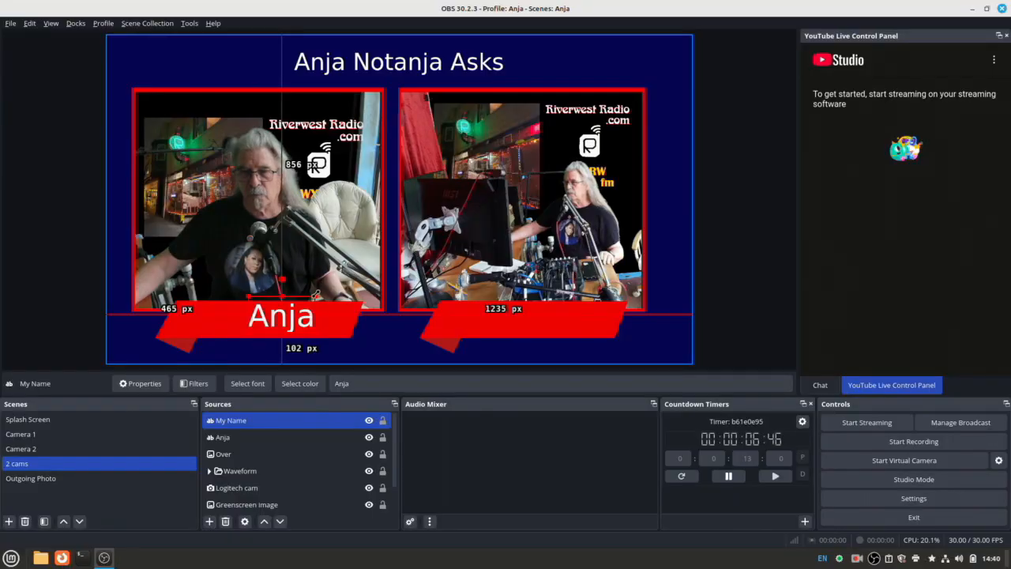
left_click_drag(316, 294, 280, 321)
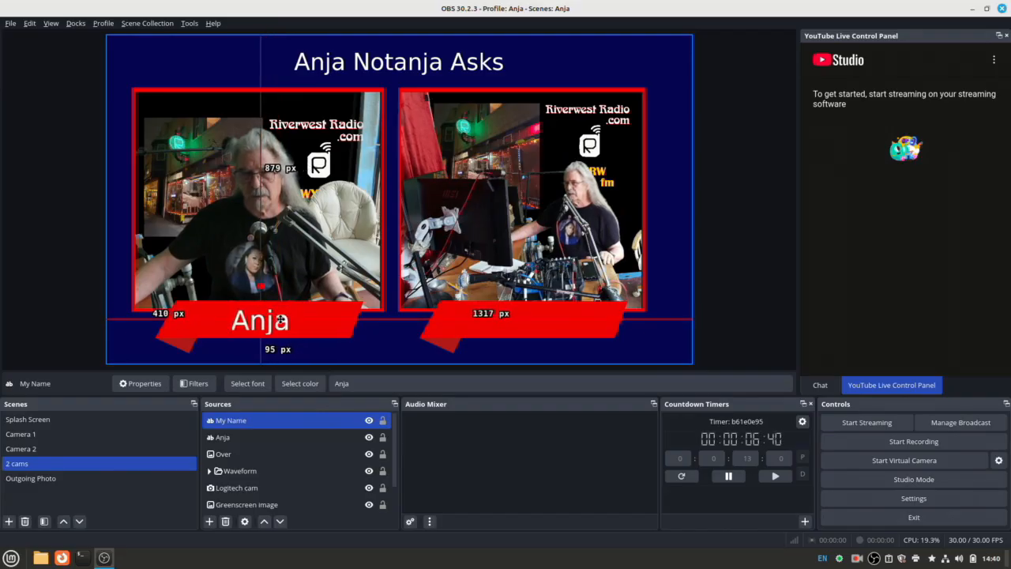
left_click(281, 320)
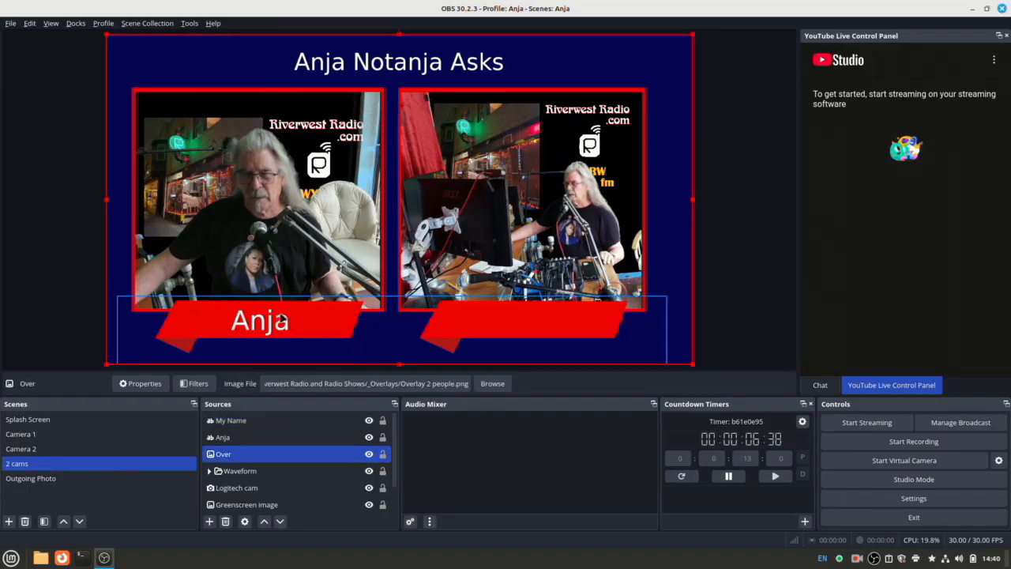
left_click(253, 421)
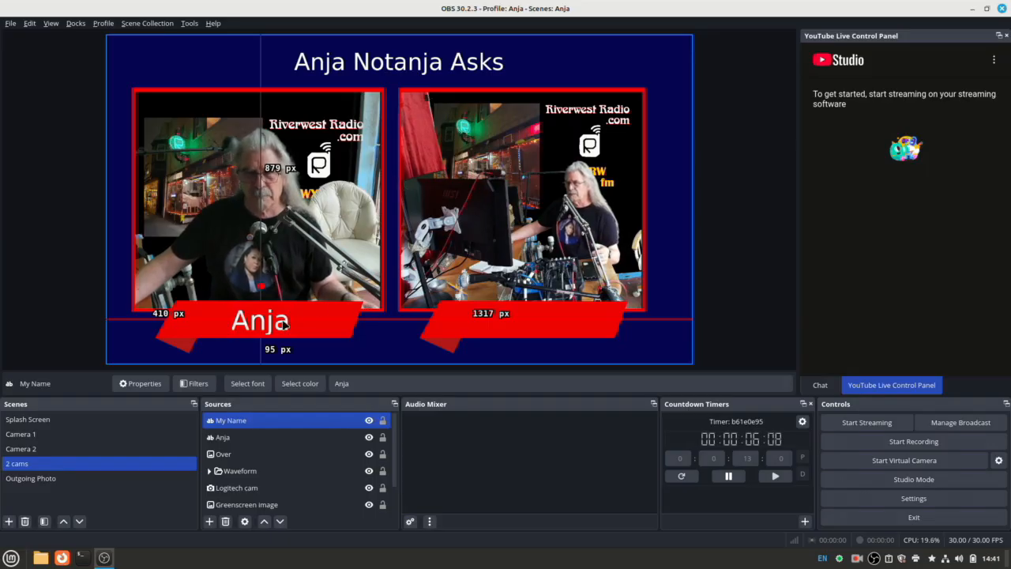
- Nudge the My Name text on the first camera's banner to about 405 px from the canvas's left edge and 100 px from its bottom
left_click_drag(284, 324, 283, 323)
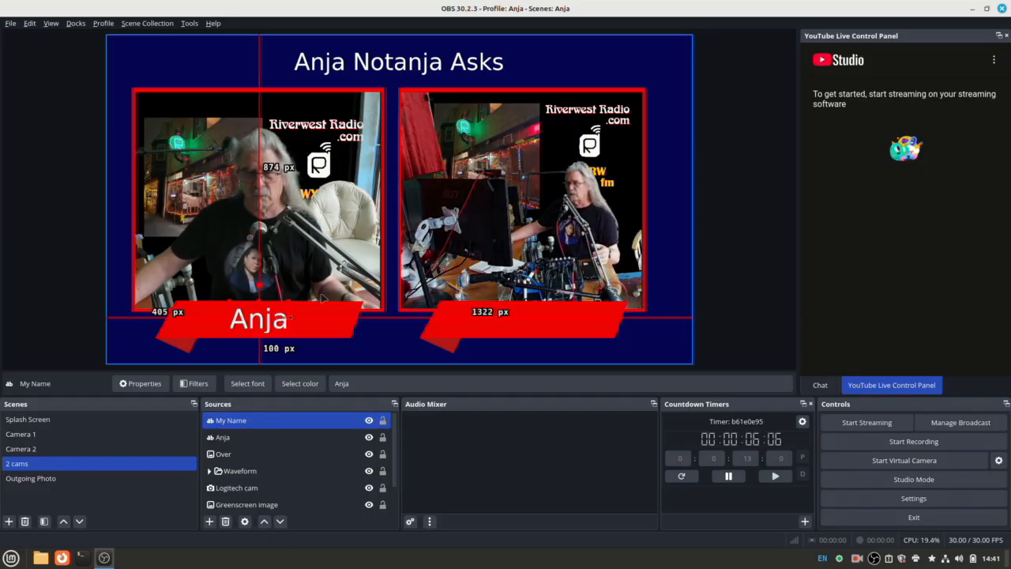
left_click(67, 267)
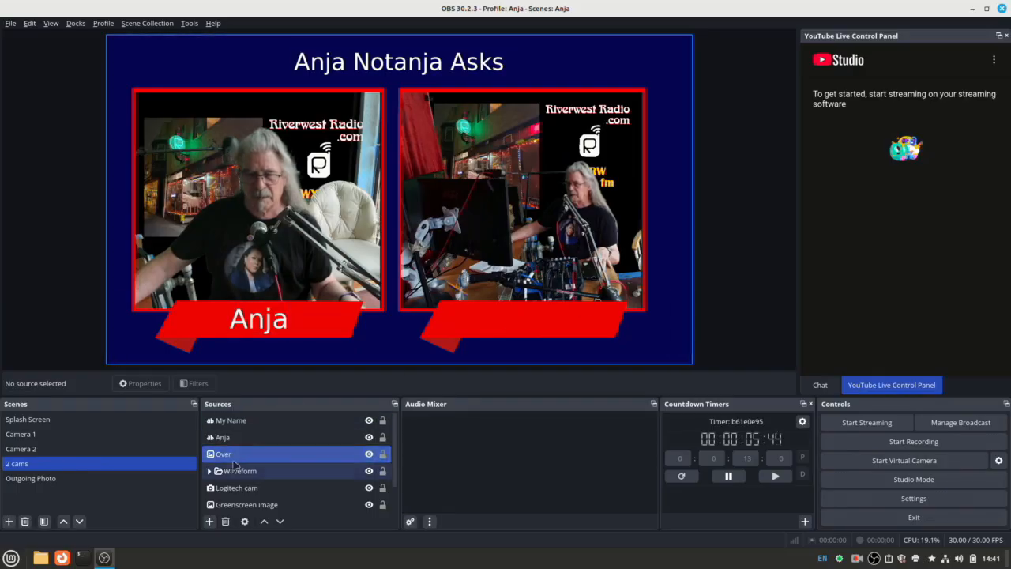
- Add a new Text (FreeType 2) source named guest to the 2 cams scene
left_click(210, 522)
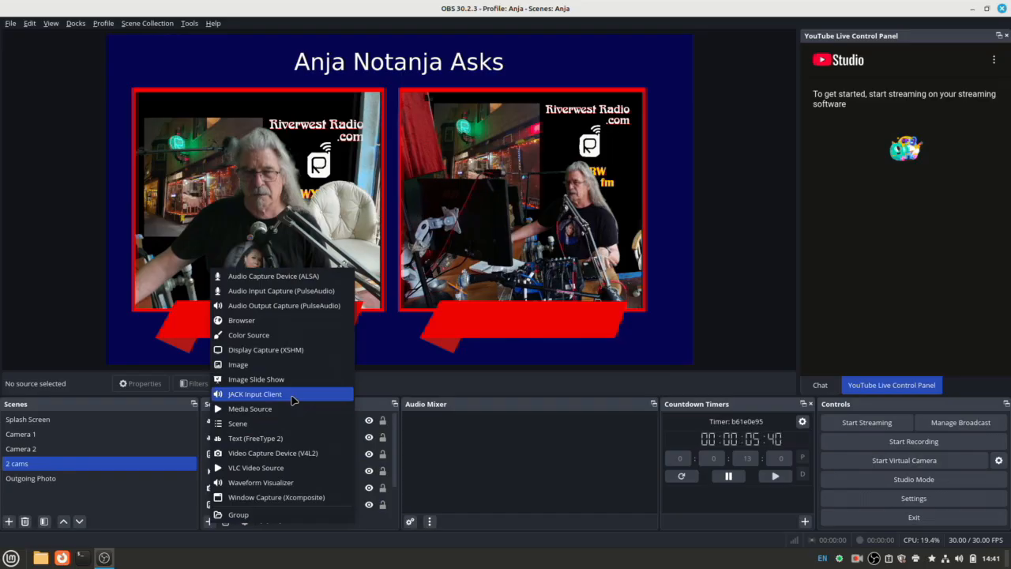
left_click(252, 439)
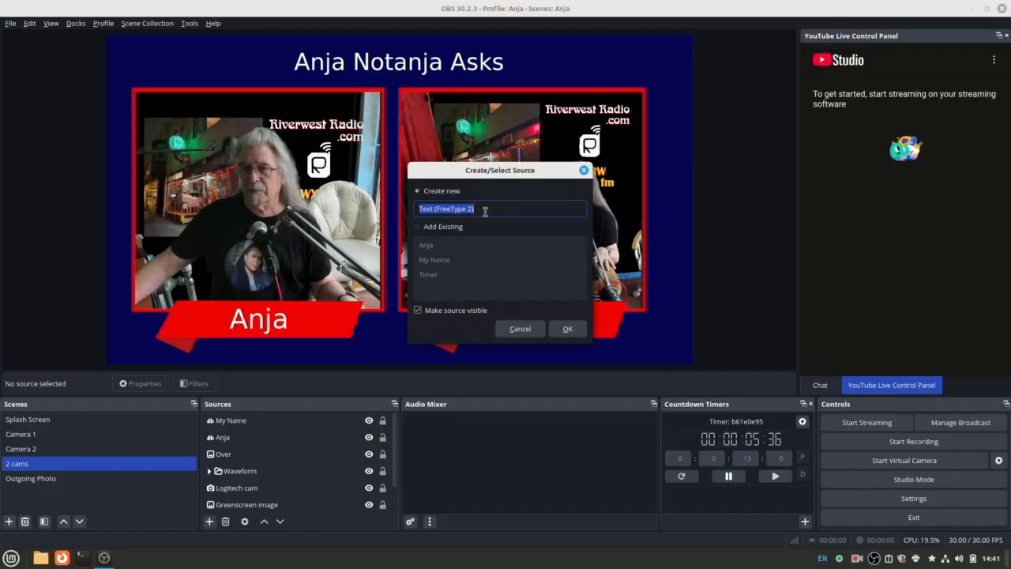
type("suest")
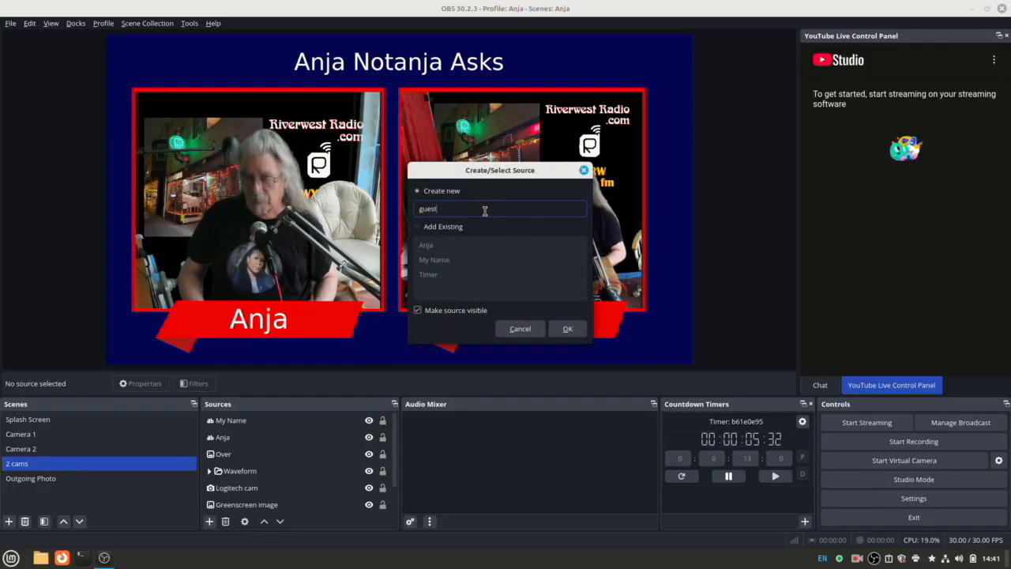
key("Return")
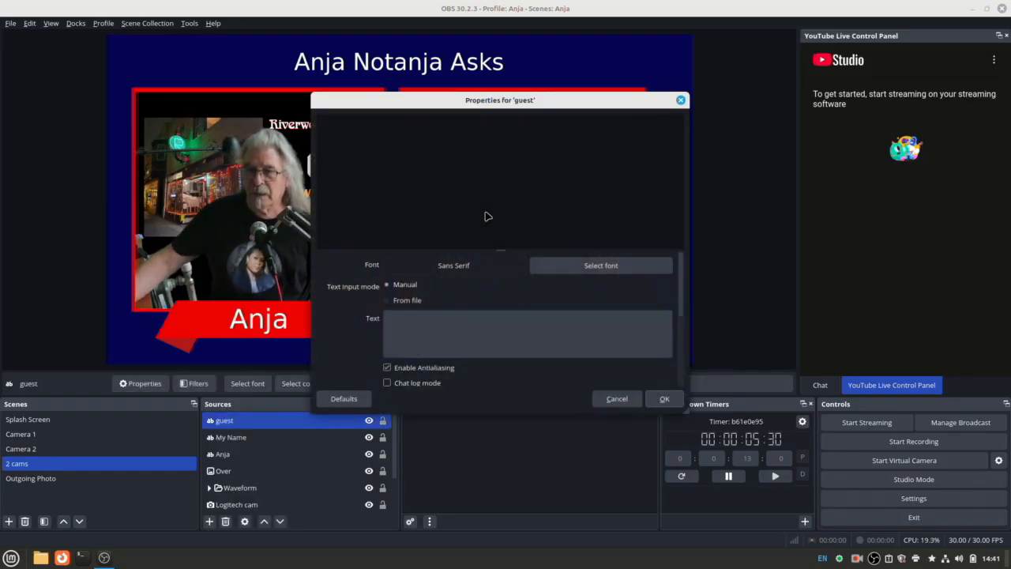
- Enter "Guest name" as the text of the guest source and set its font size to 100
left_click(405, 323)
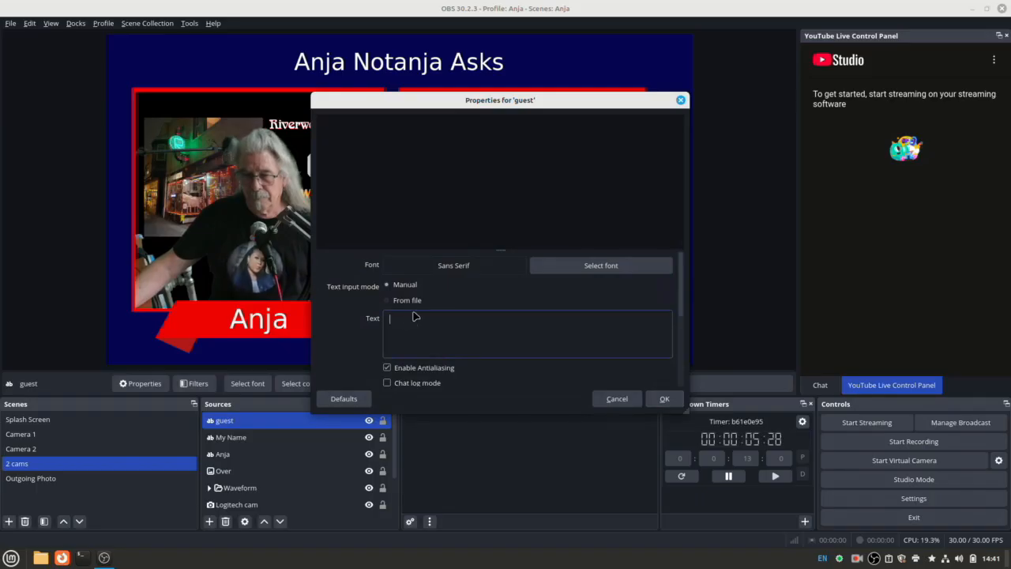
type("G")
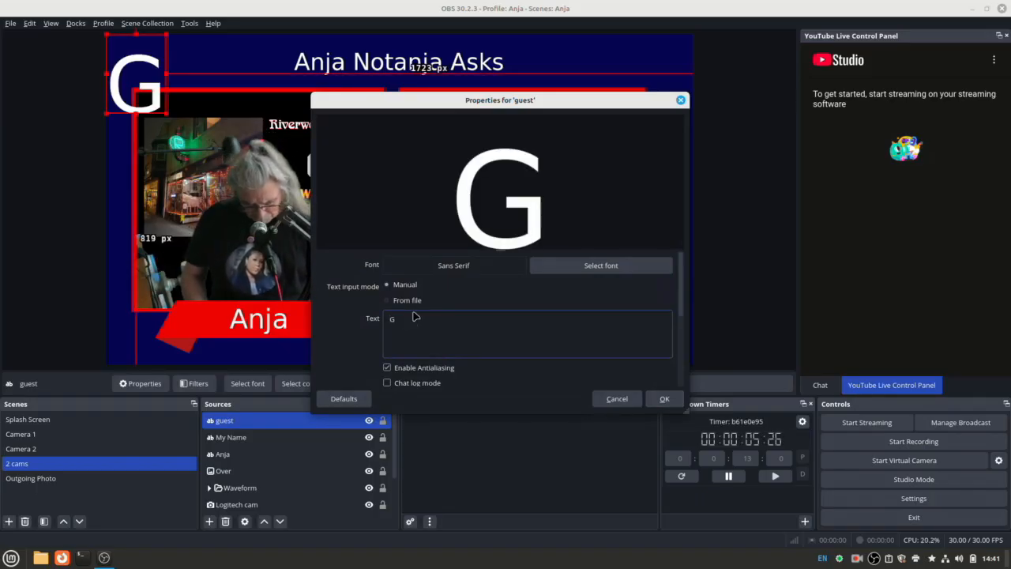
type("uest name")
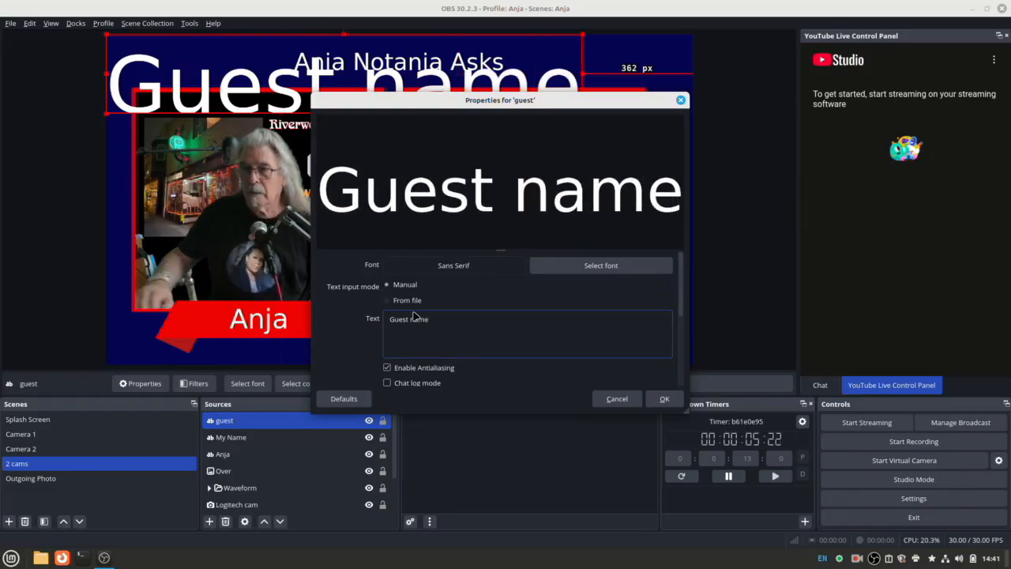
left_click(607, 265)
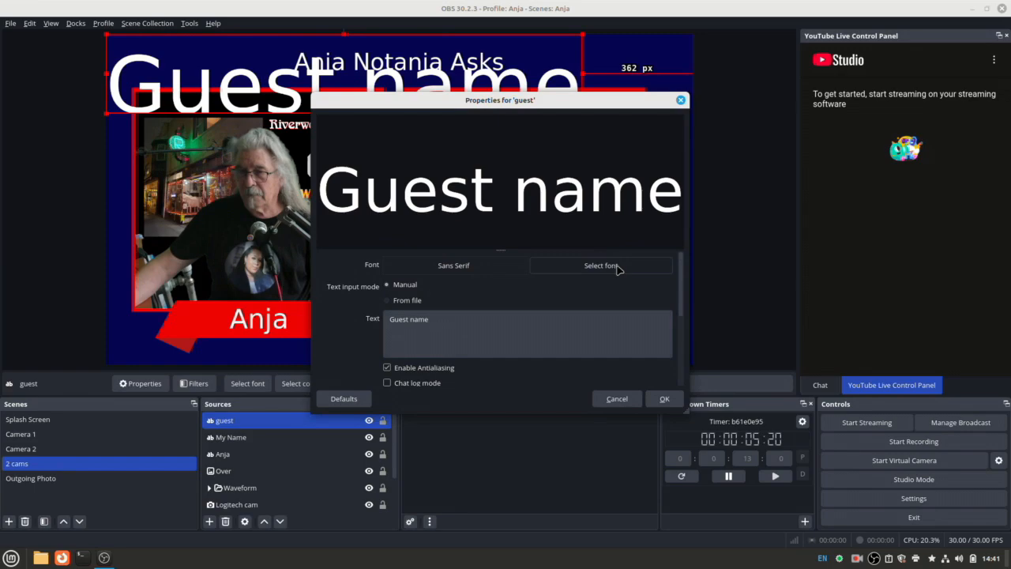
left_click_drag(604, 164, 578, 169)
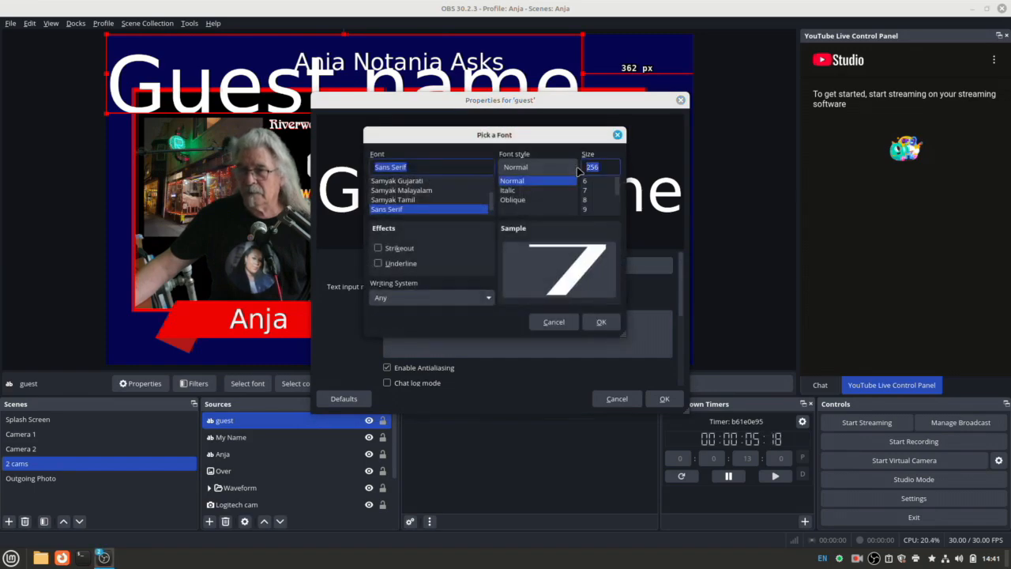
type("100")
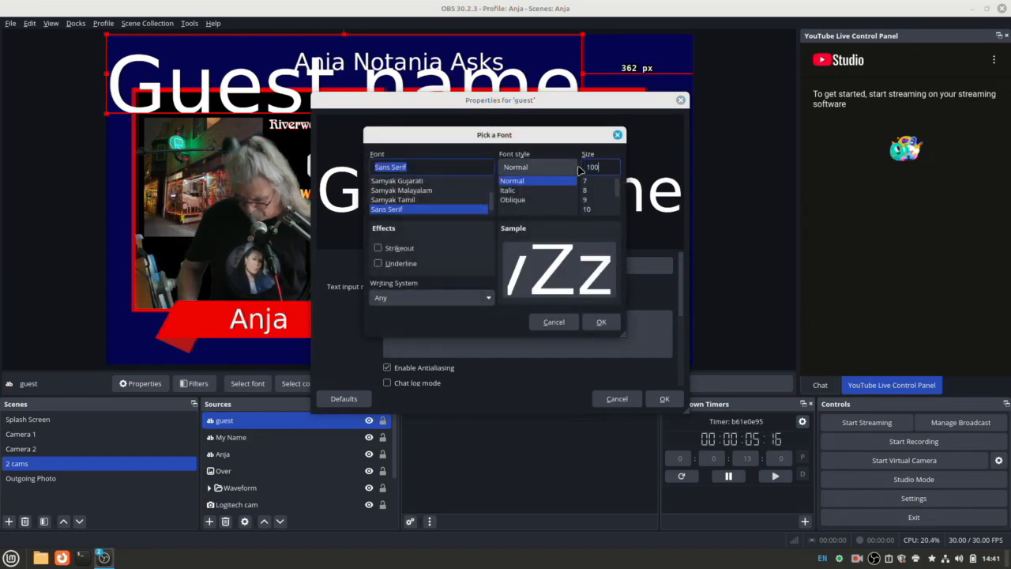
key("Return")
left_click(665, 399)
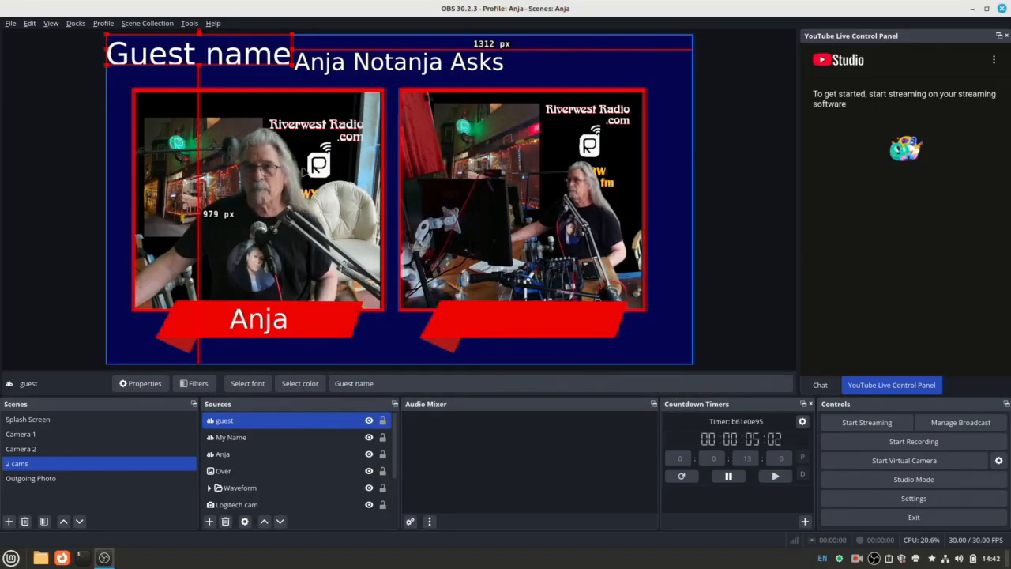
- Move the Guest name text onto the second camera's red banner and change its colour to yellow #ffd059
left_click_drag(234, 65, 571, 317)
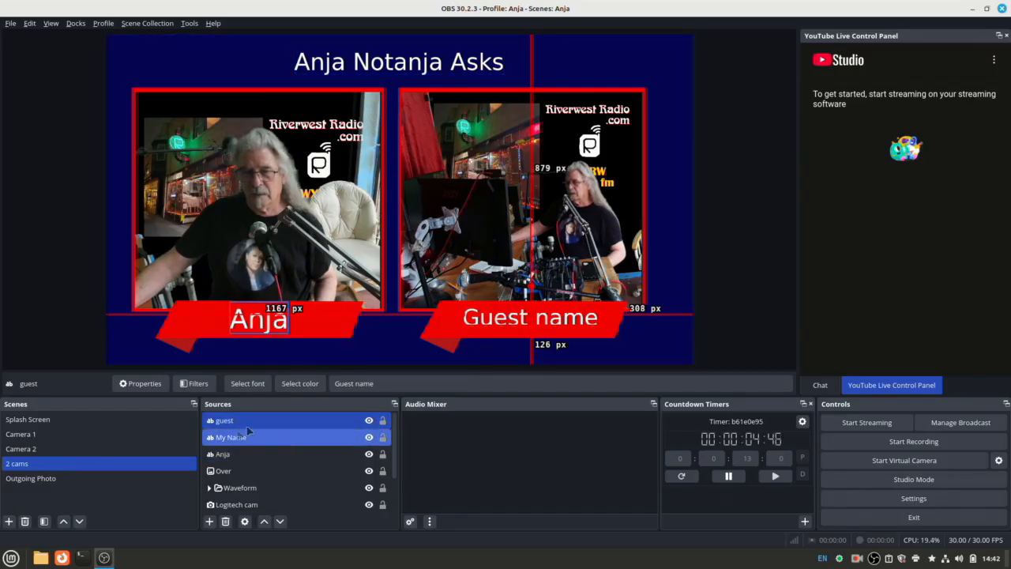
left_click(306, 386)
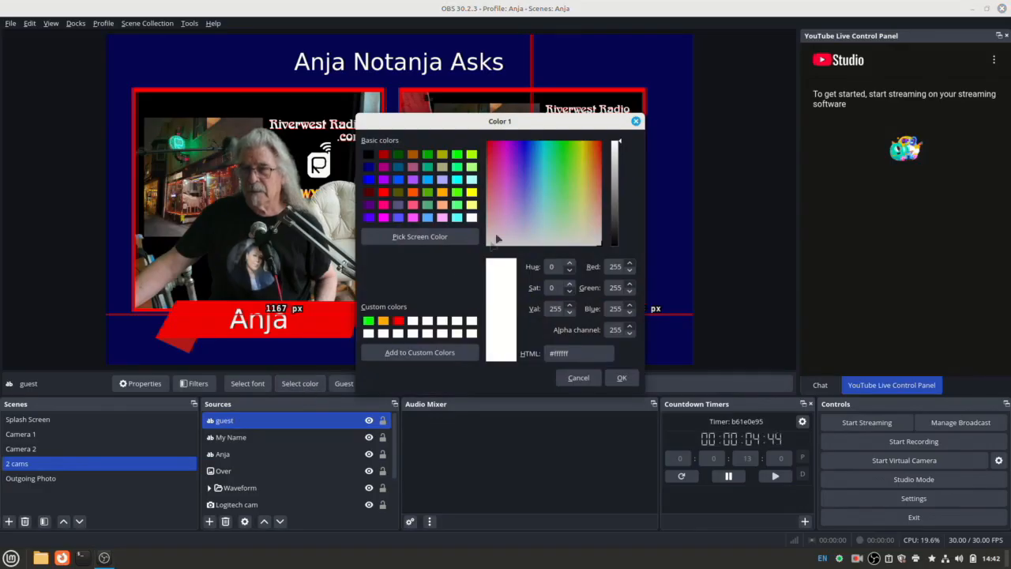
left_click(586, 177)
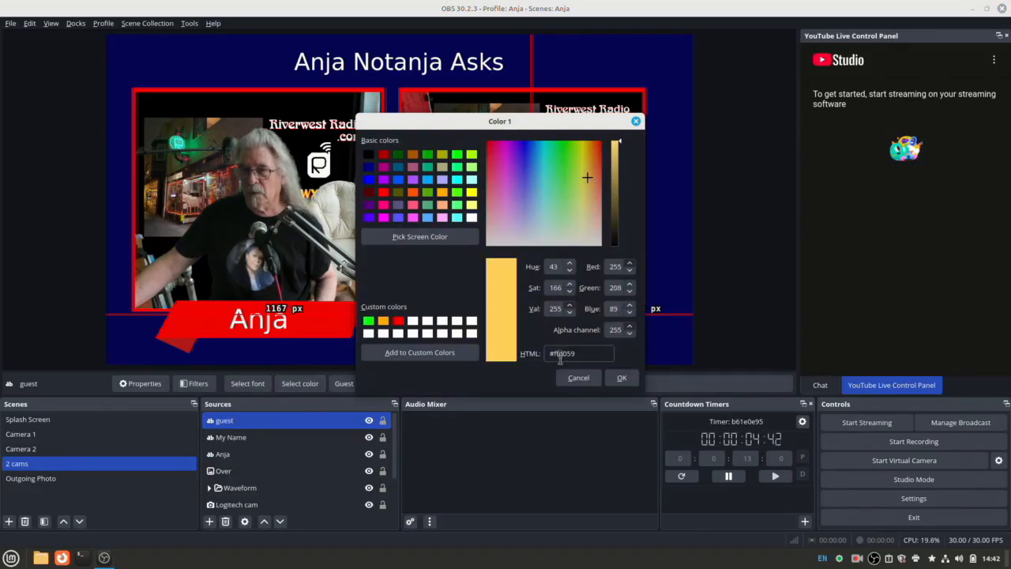
left_click(621, 378)
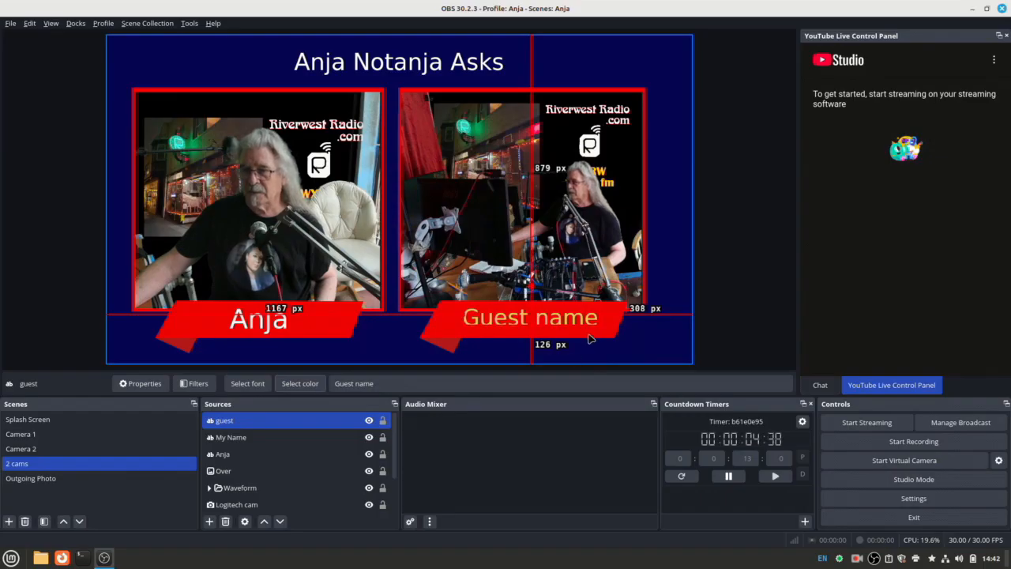
left_click(622, 340)
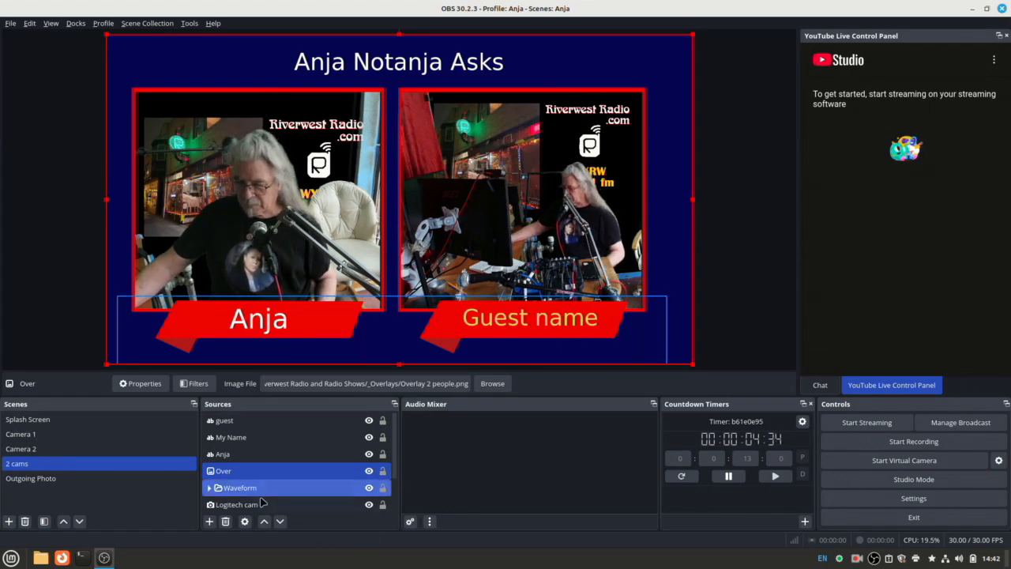
left_click(297, 504, "ctrl")
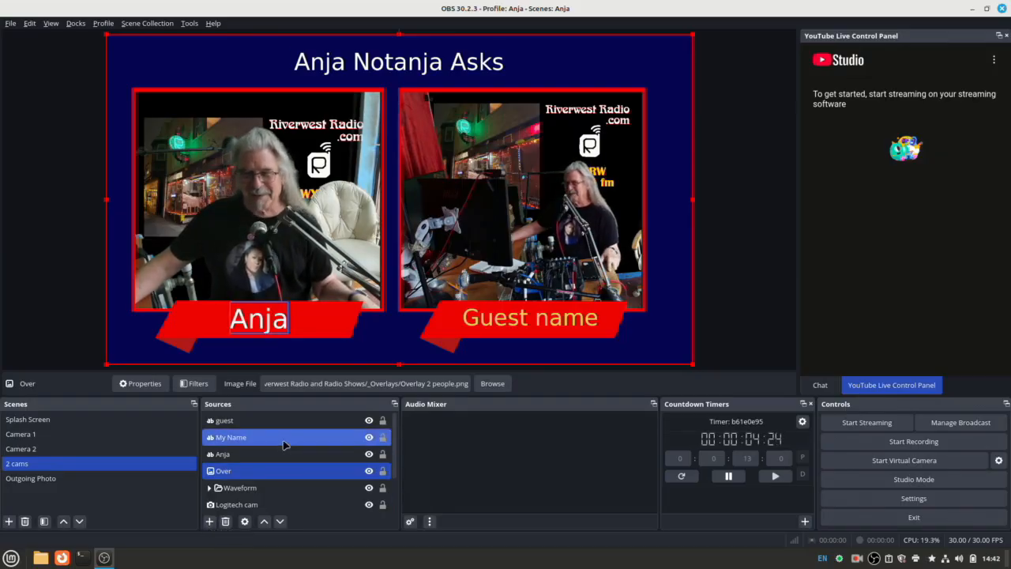
left_click(308, 490, "ctrl")
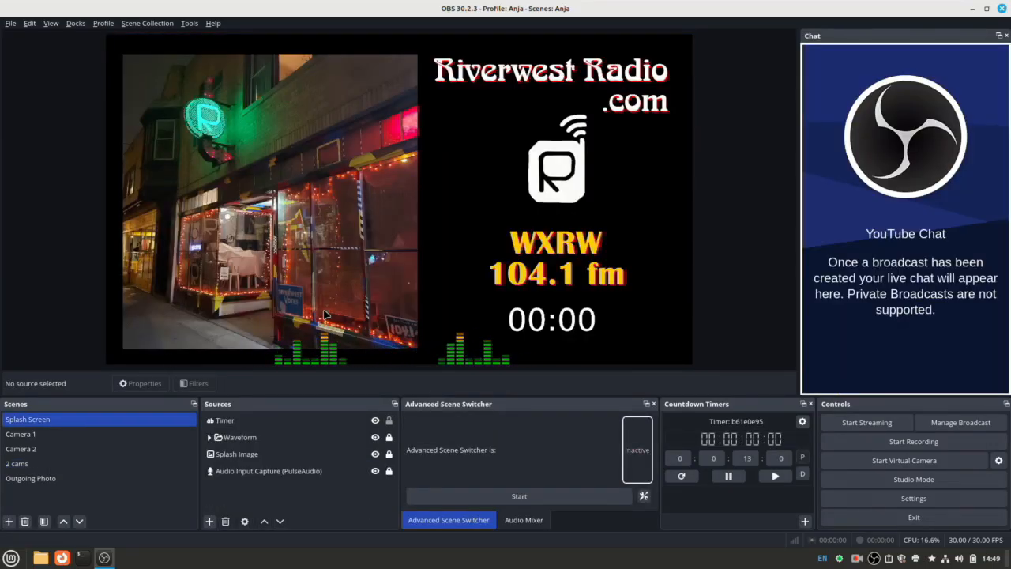
- In the Advanced Scene Switcher settings, add a new macro named "cam 2 to 2cams"
left_click(644, 496)
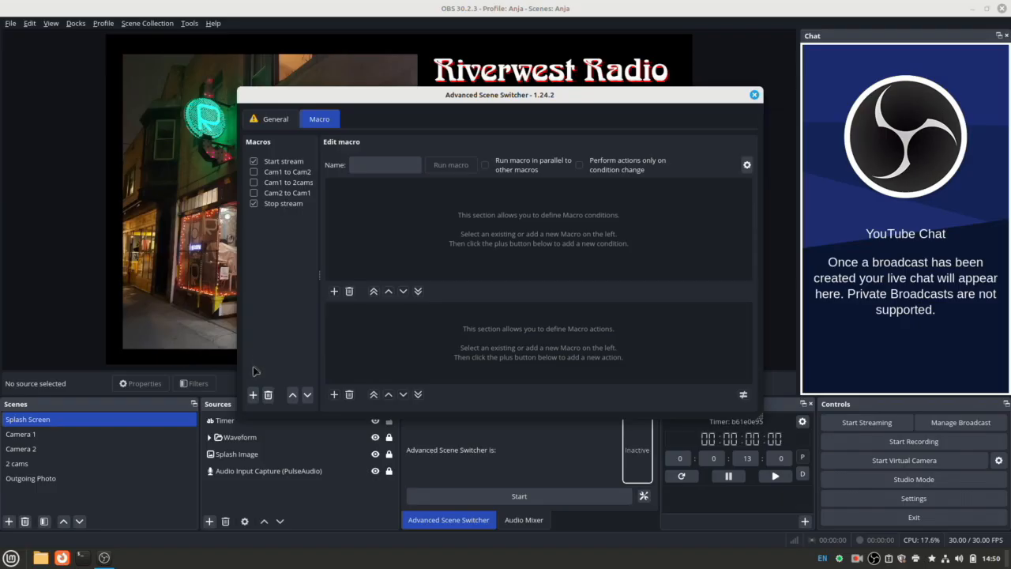
left_click(253, 394)
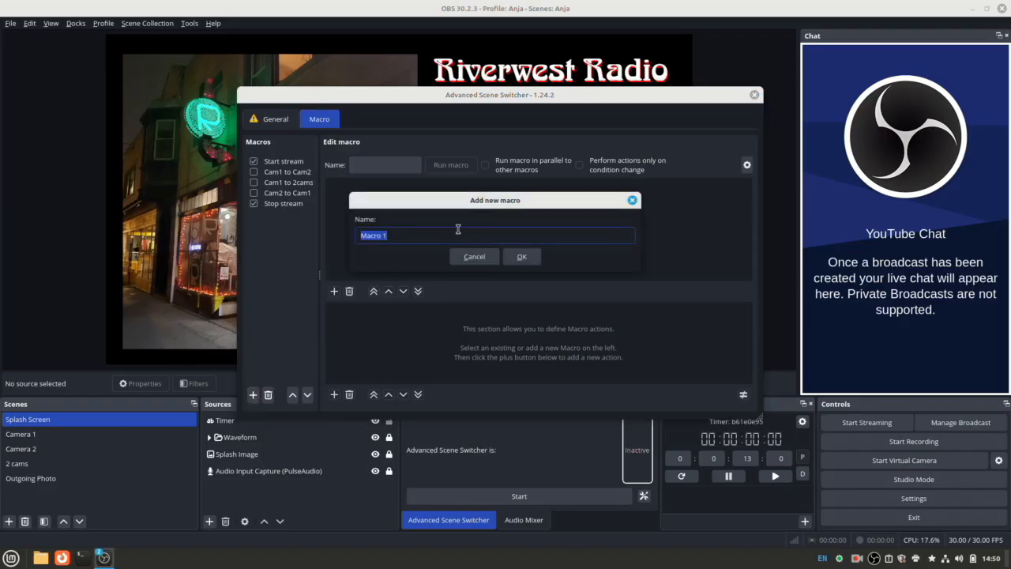
type("C")
left_click(529, 258)
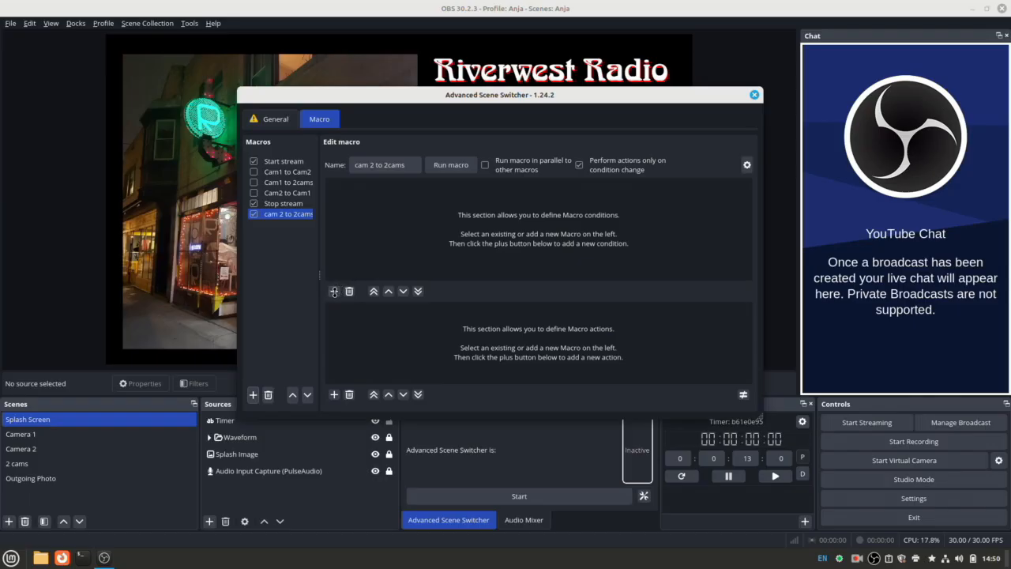
- Add a Scene condition to the cam 2 to 2cams macro that checks whether the current scene is Camera 2
left_click(334, 291)
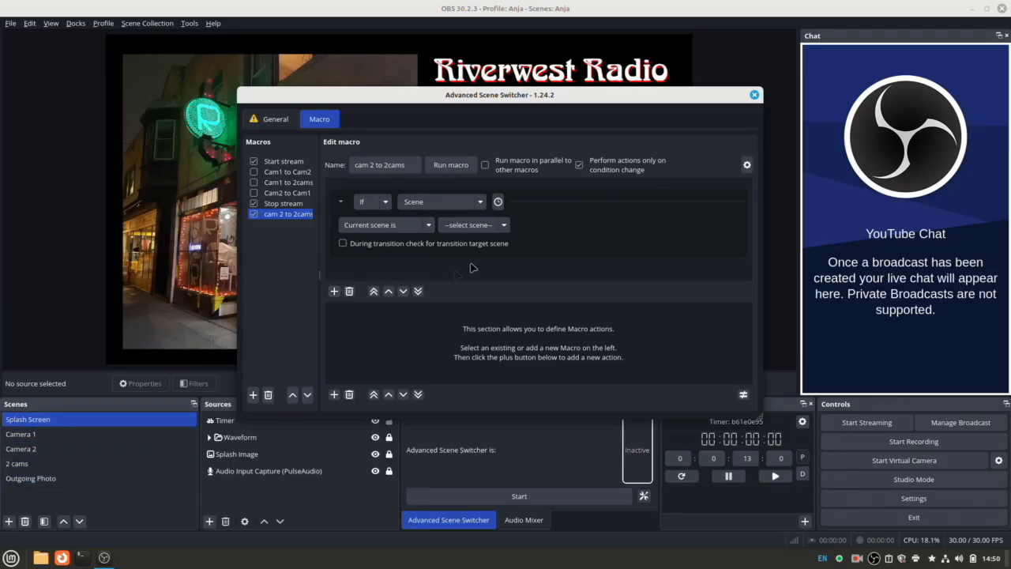
left_click(506, 226)
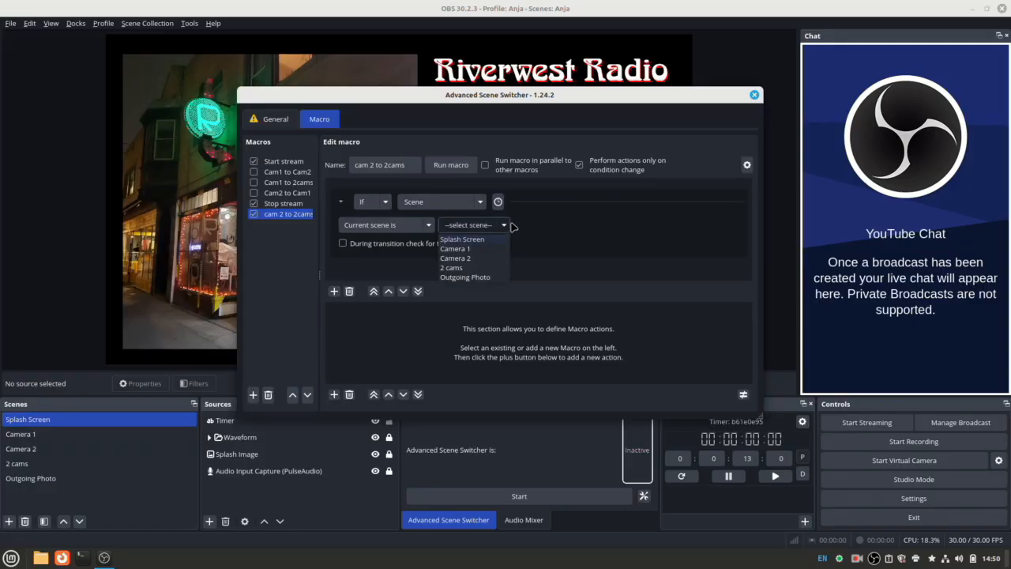
left_click(479, 259)
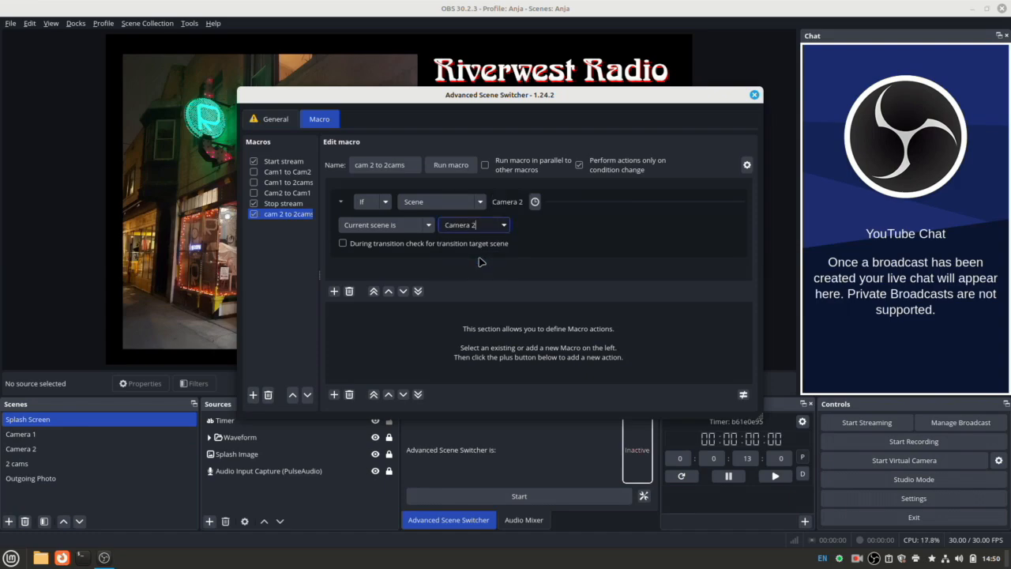
- Give the Camera 2 condition a "For exactly" duration modifier of 30 seconds
left_click(535, 202)
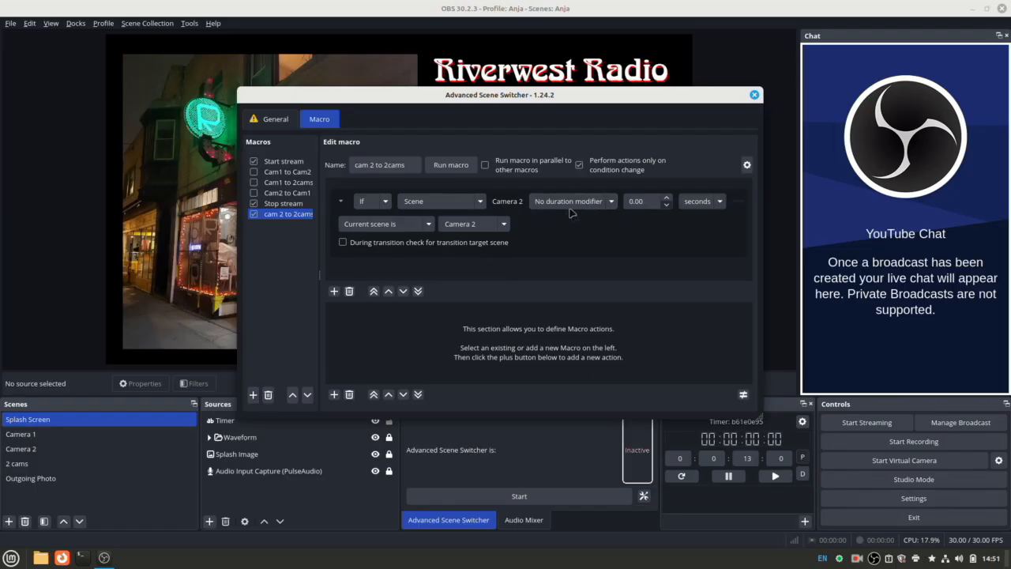
left_click(613, 204)
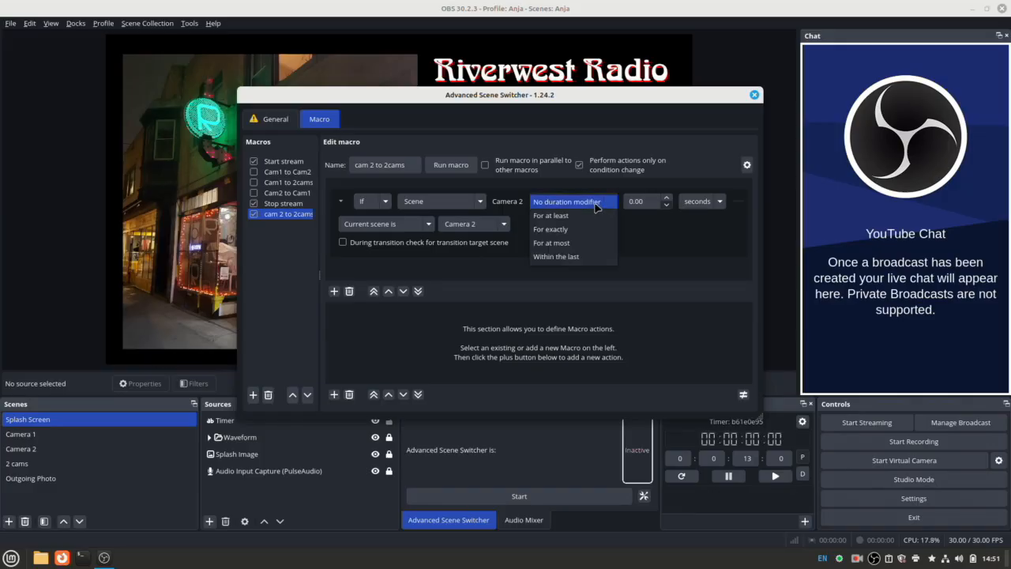
left_click(563, 229)
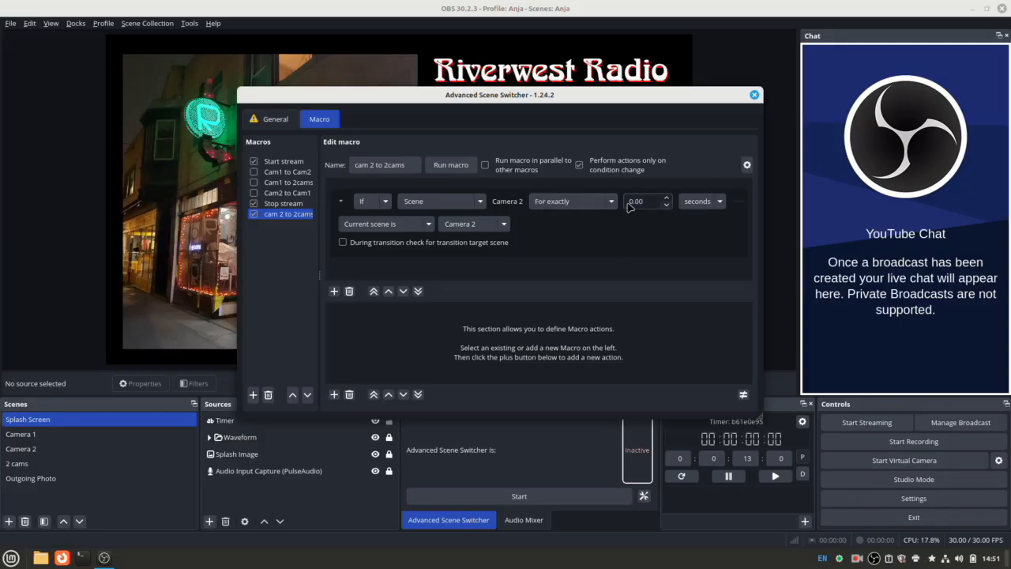
left_click(720, 203)
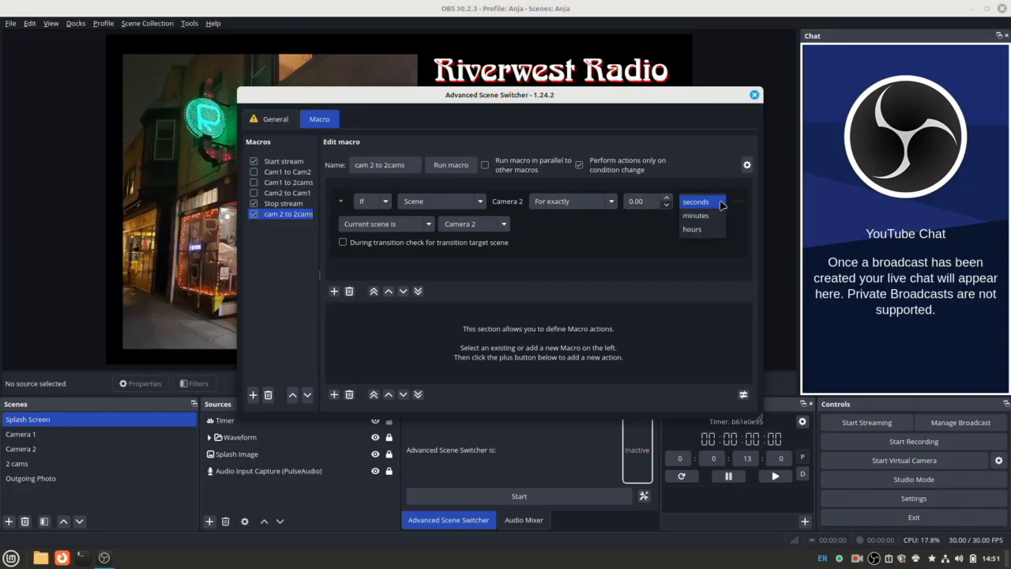
left_click(630, 204)
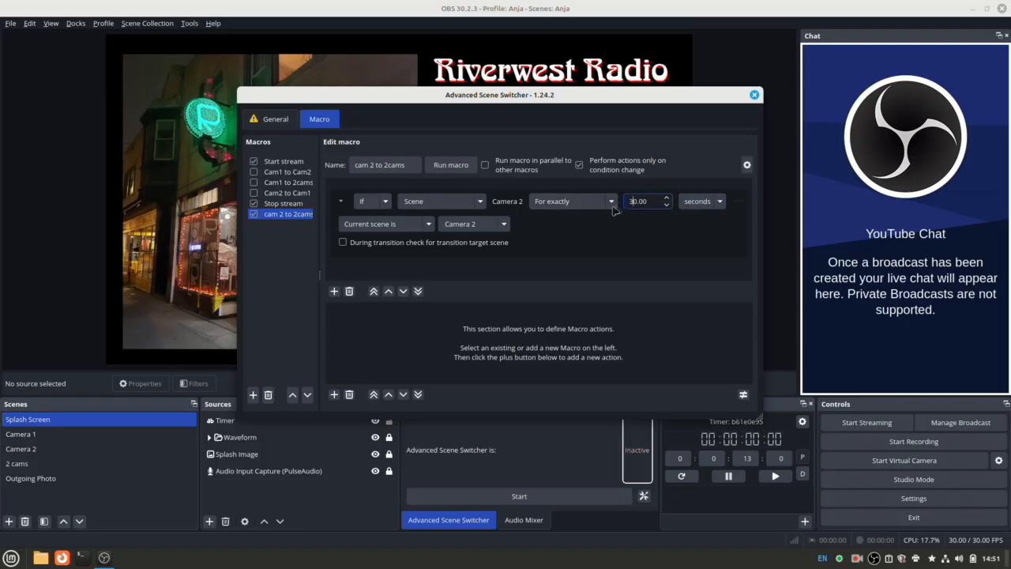
type("3")
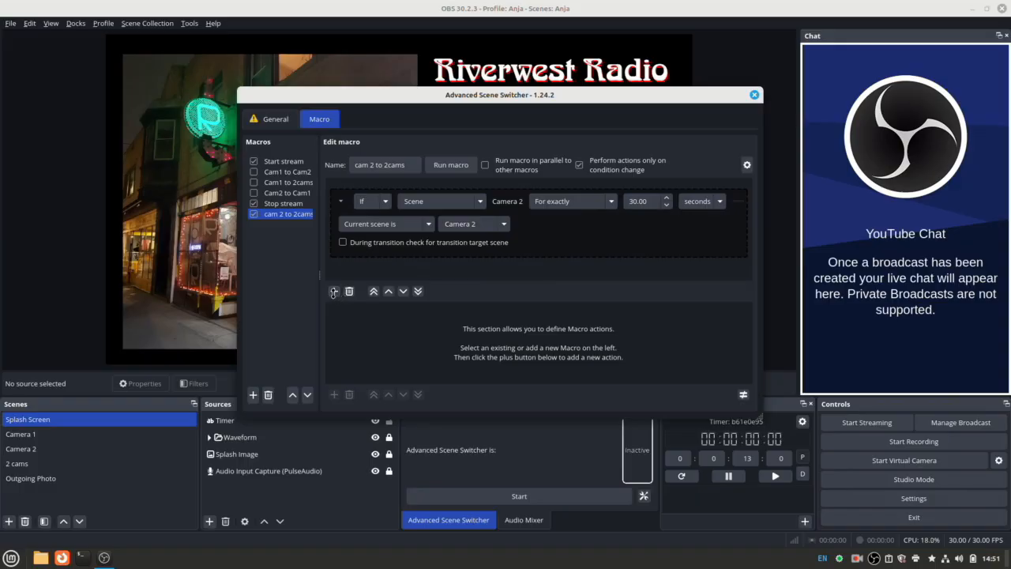
- Add a Switch scene action to the cam 2 to 2cams macro that switches the program to the 2 cams scene
left_click(334, 393)
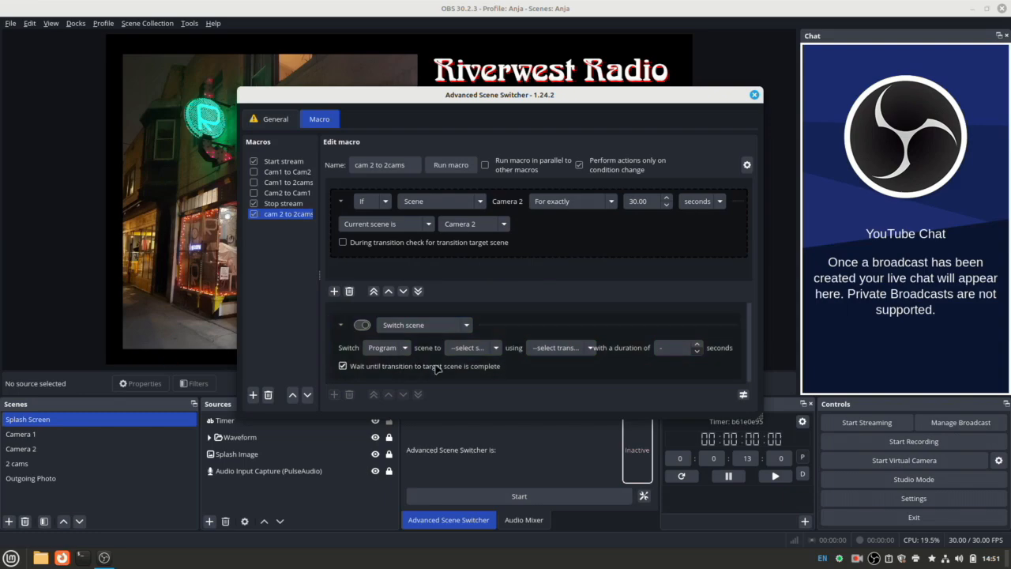
left_click(497, 349)
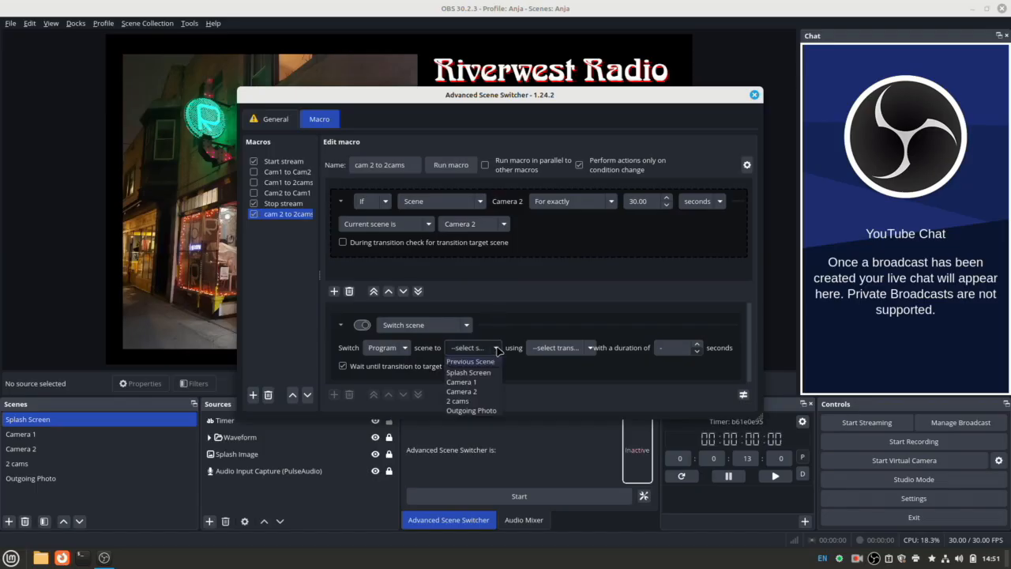
left_click(466, 401)
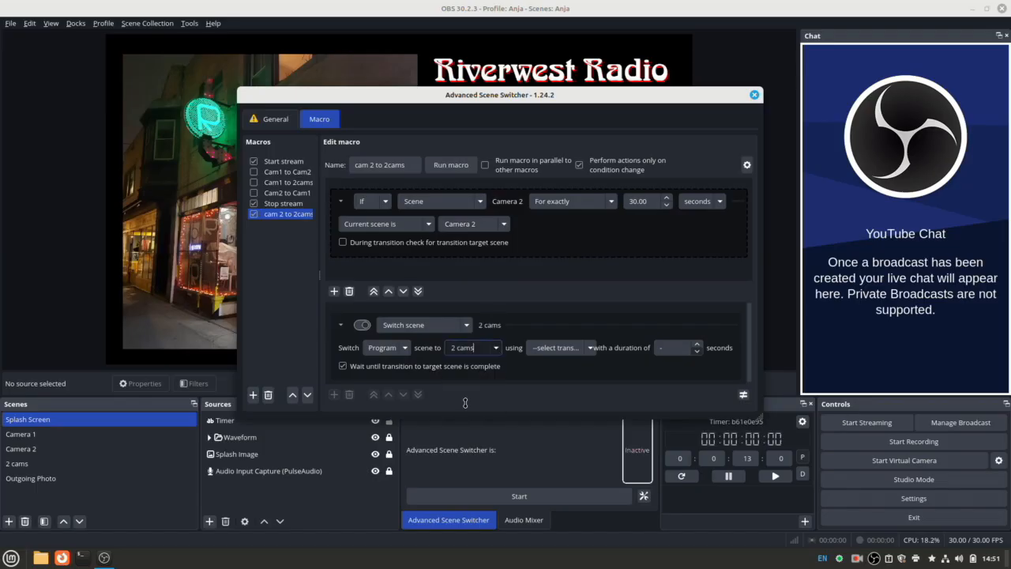
- Set the cam 2 to 2cams macro's scene switch to use the Current Transition
left_click(592, 349)
left_click(582, 362)
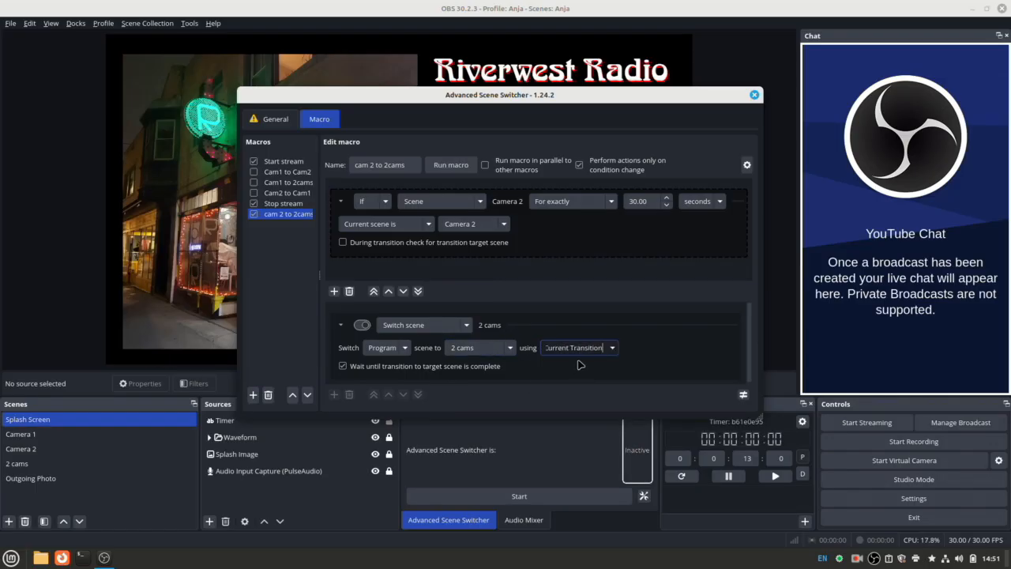
left_click(694, 349)
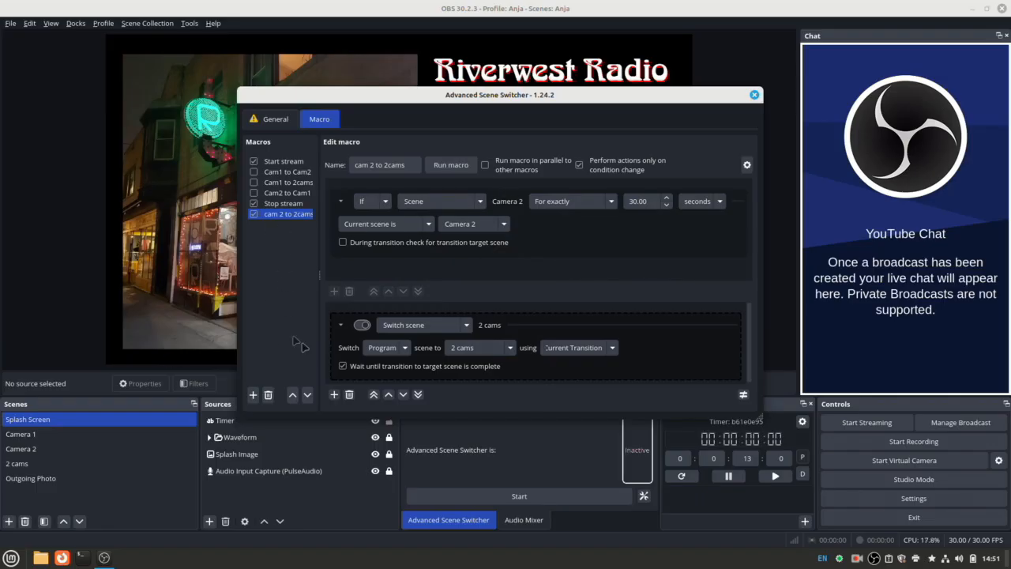
- Move the cam 2 to 2cams macro above Stop stream, disable it, and close the Advanced Scene Switcher settings
left_click(292, 395)
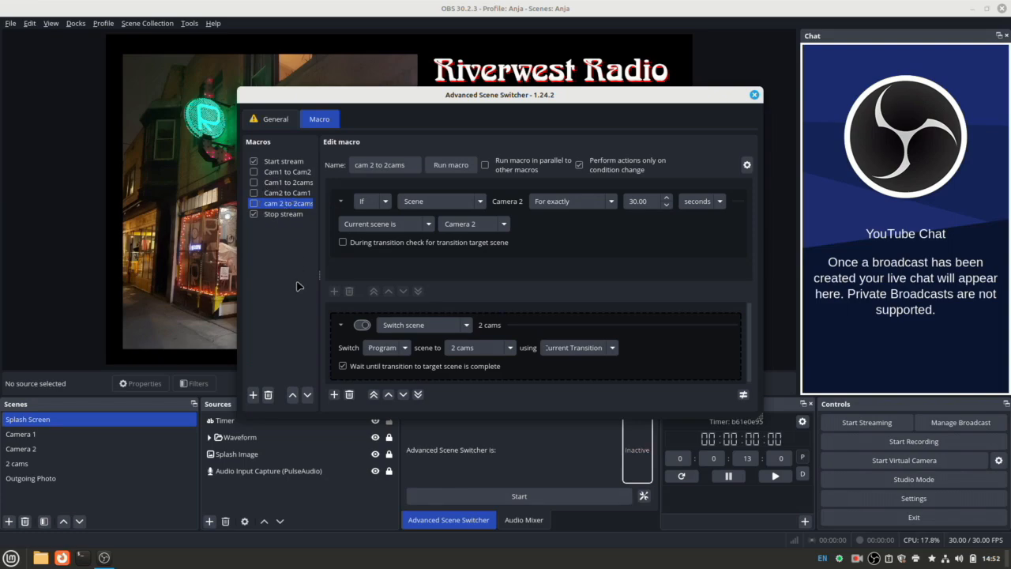
left_click(754, 95)
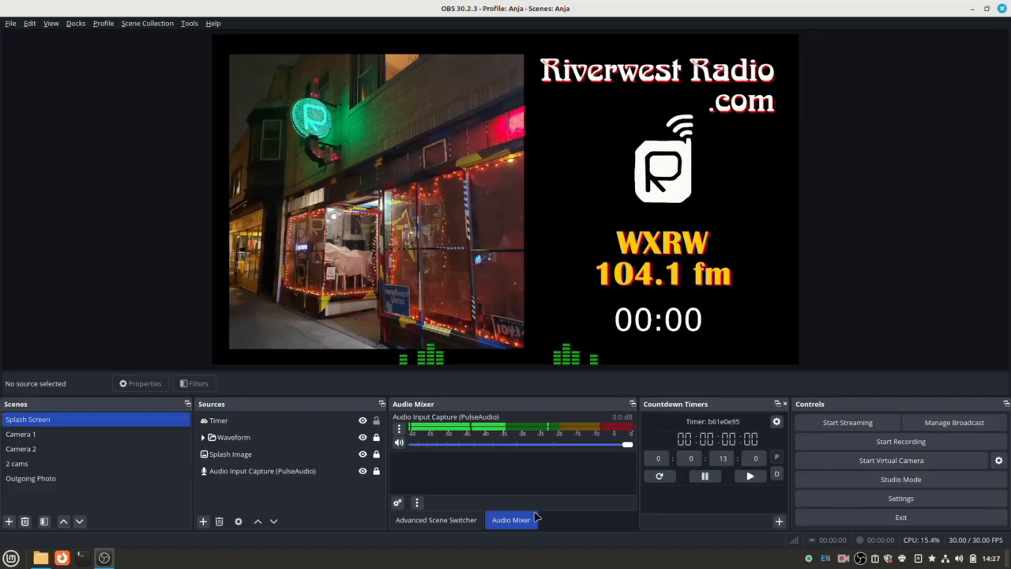
- Open the macros in the Advanced Scene Switcher settings and delete the existing Start stream macro
left_click(435, 519)
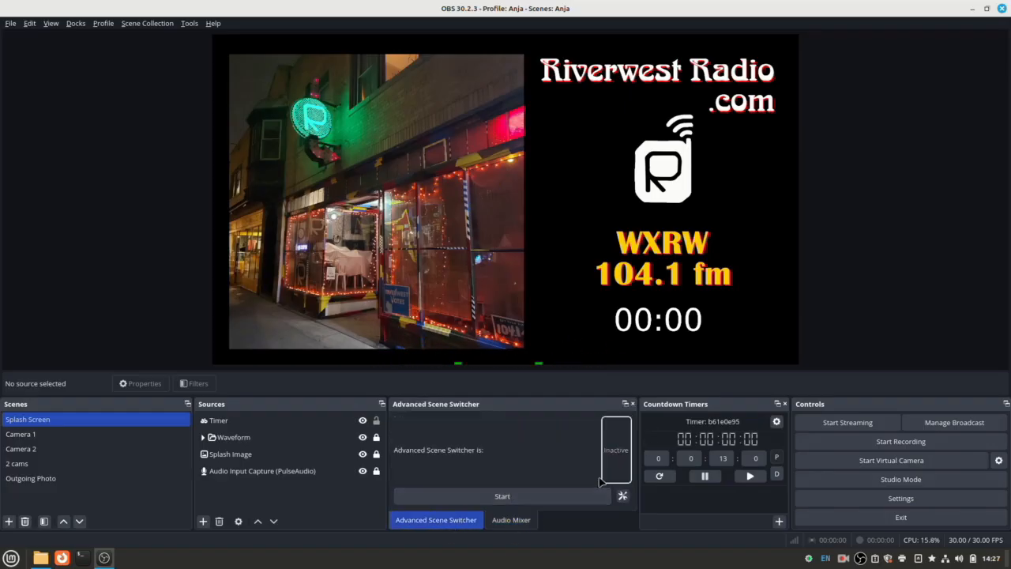
left_click(622, 496)
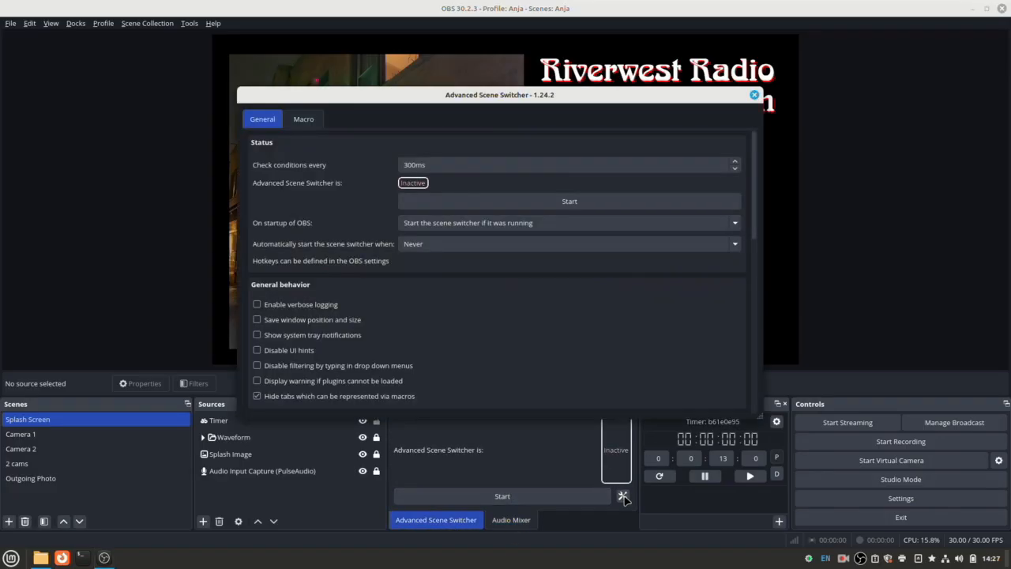
left_click(328, 124)
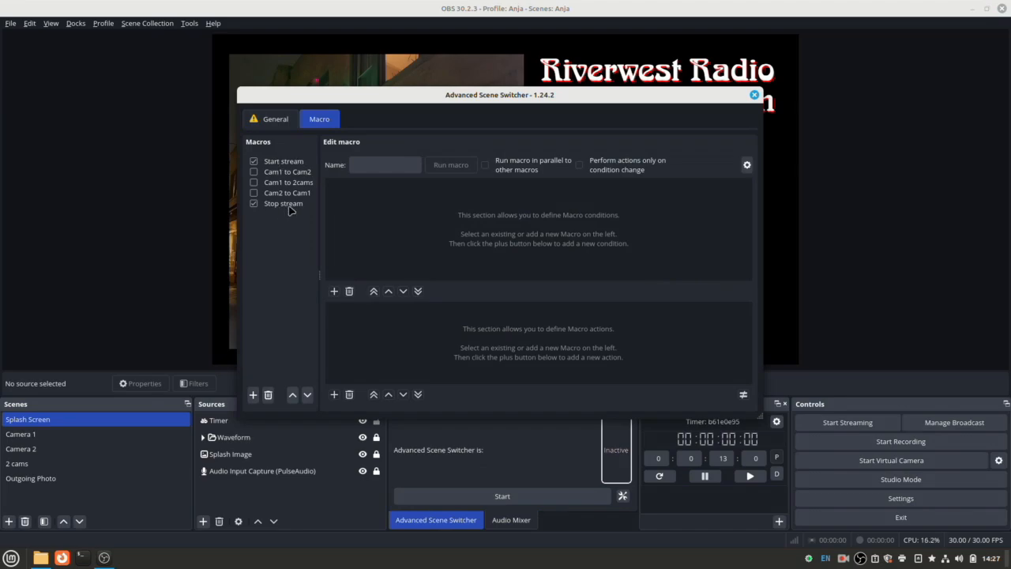
left_click(286, 162)
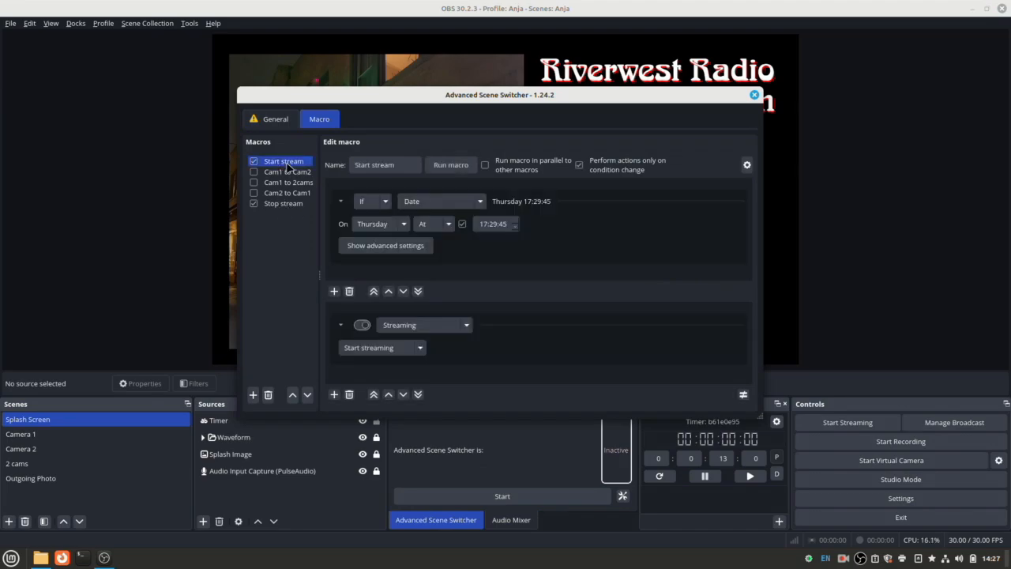
left_click(268, 394)
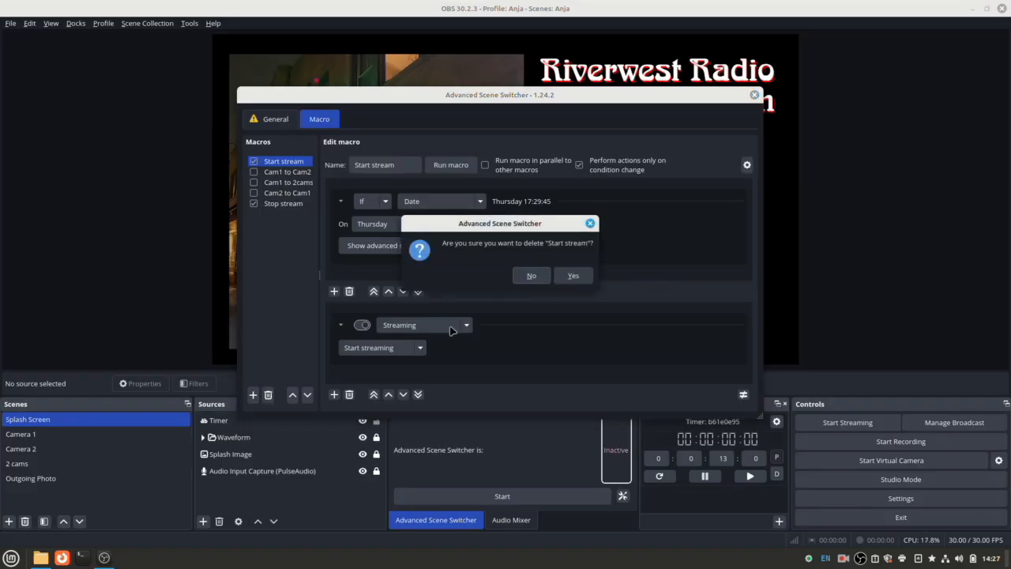
left_click(568, 278)
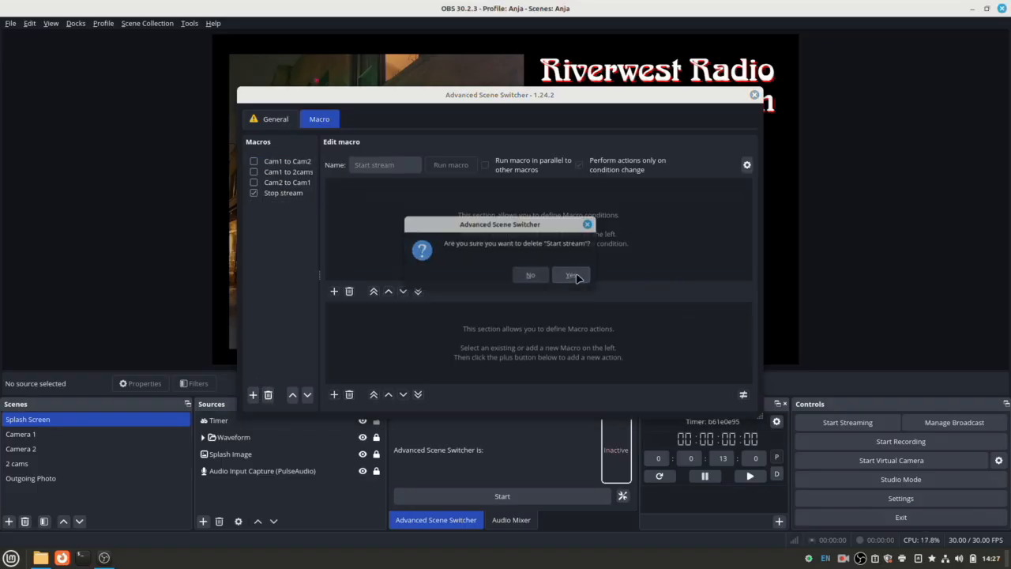
- Delete the existing Stop stream macro from the macro list
left_click(282, 195)
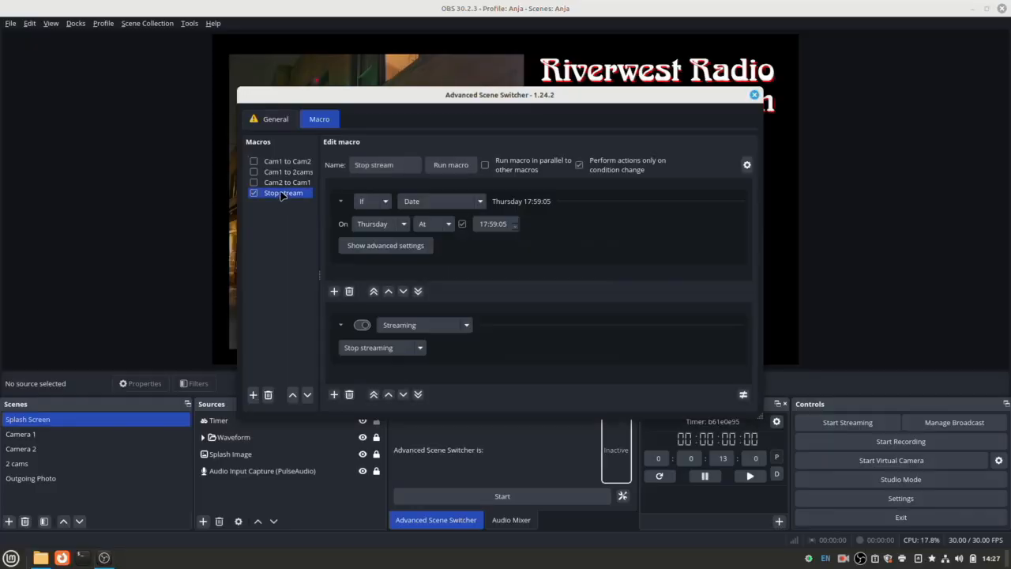
left_click(268, 394)
left_click(574, 277)
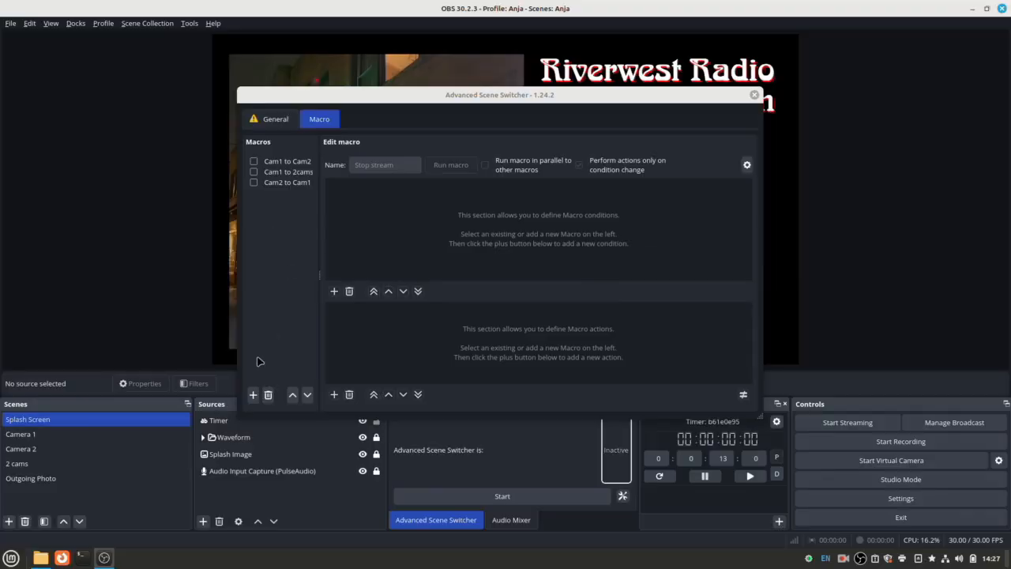
- Add a new macro named "Start stream"
left_click(253, 395)
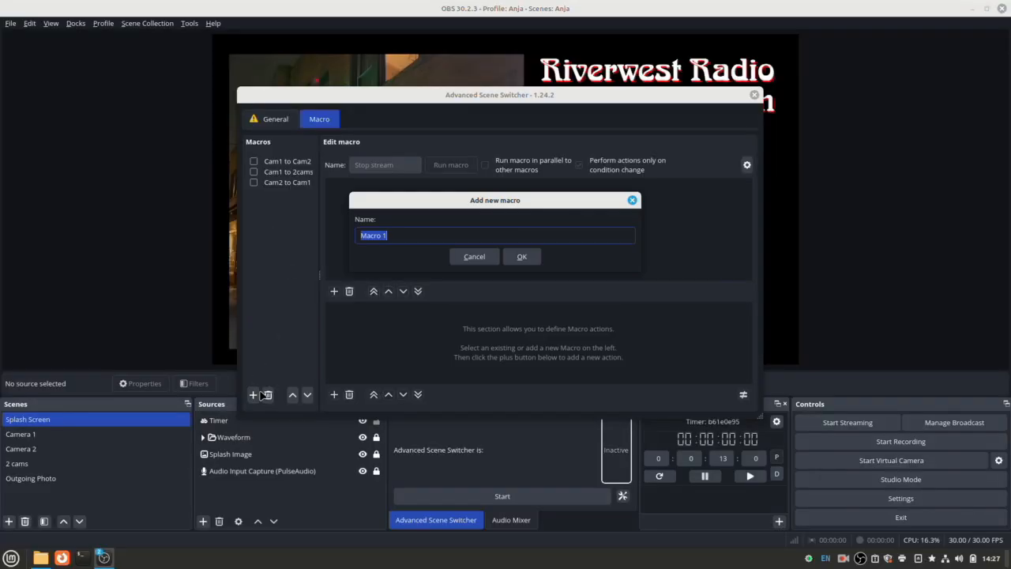
type("S")
key("Return")
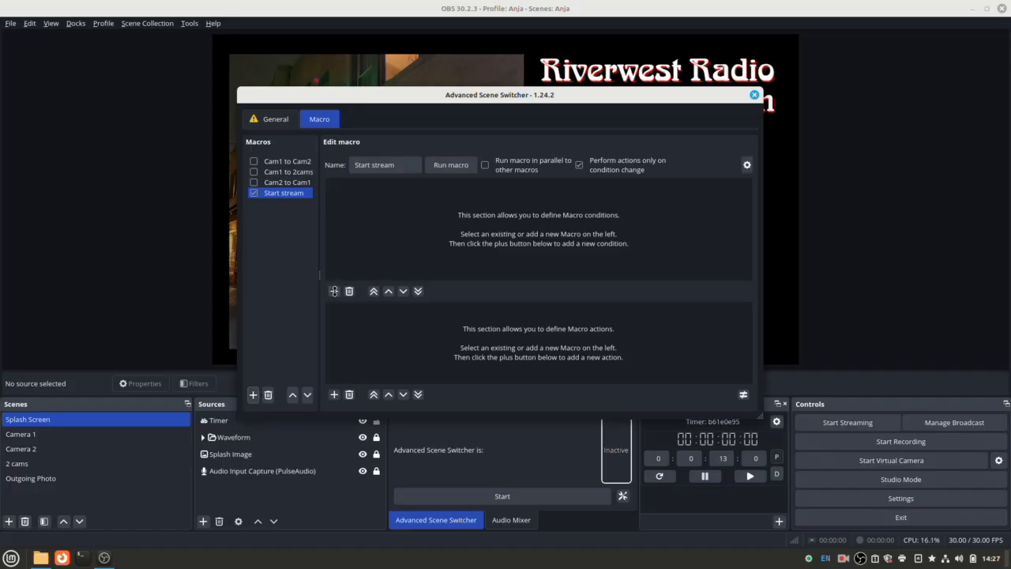
- Add a Date condition to the Start stream macro and set its day to Thursday
left_click(334, 291)
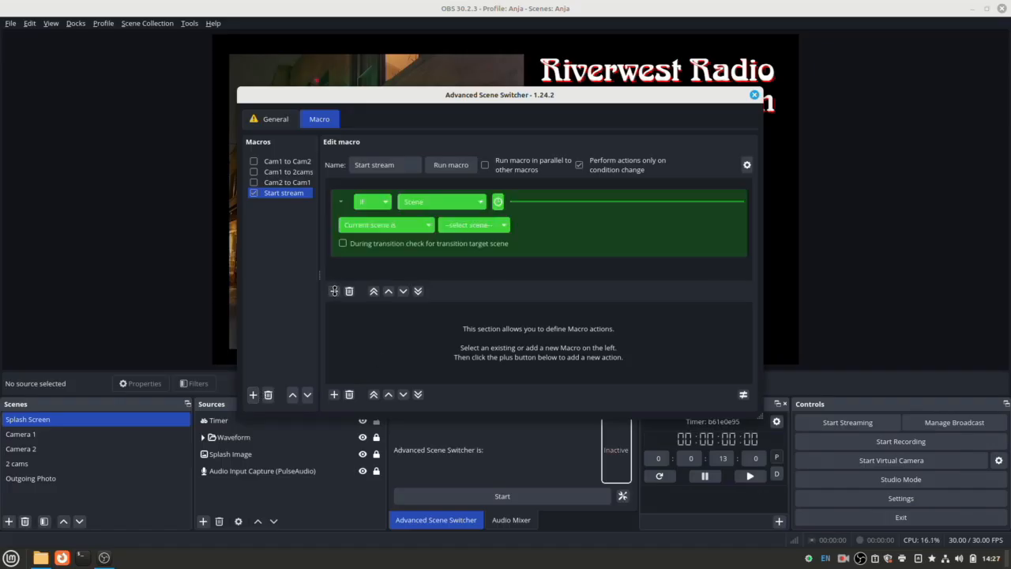
left_click(480, 202)
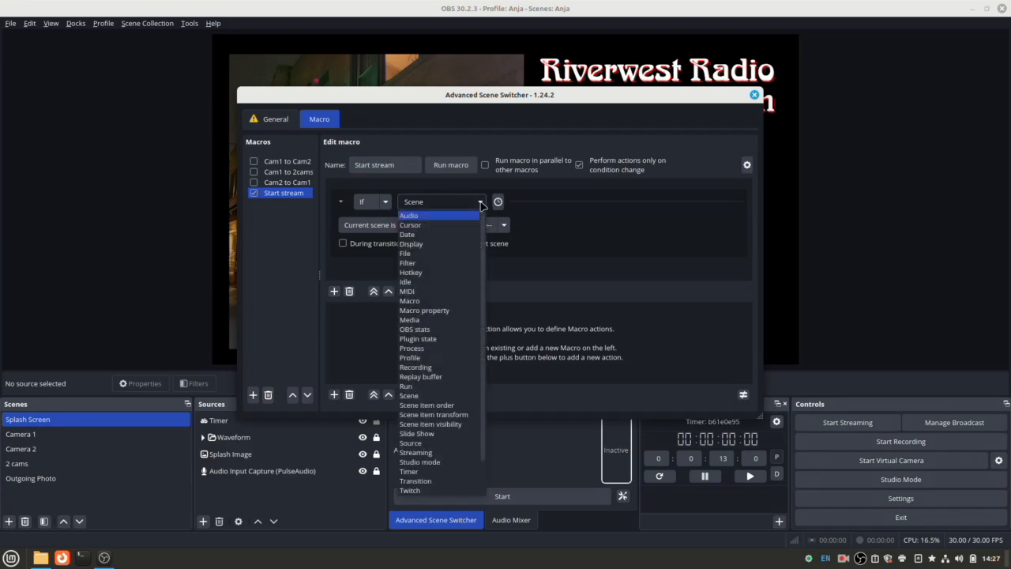
left_click(422, 236)
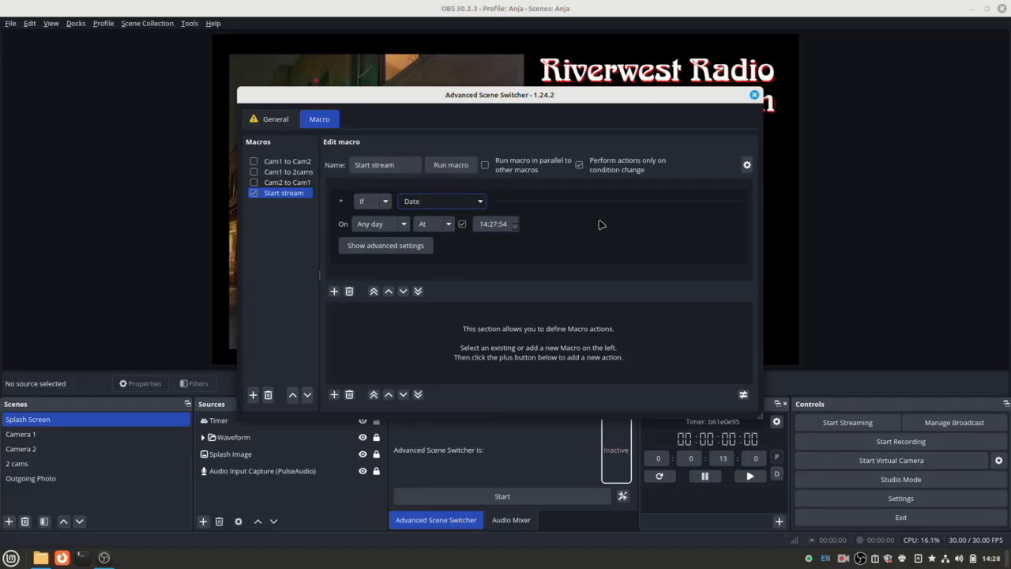
left_click(402, 225)
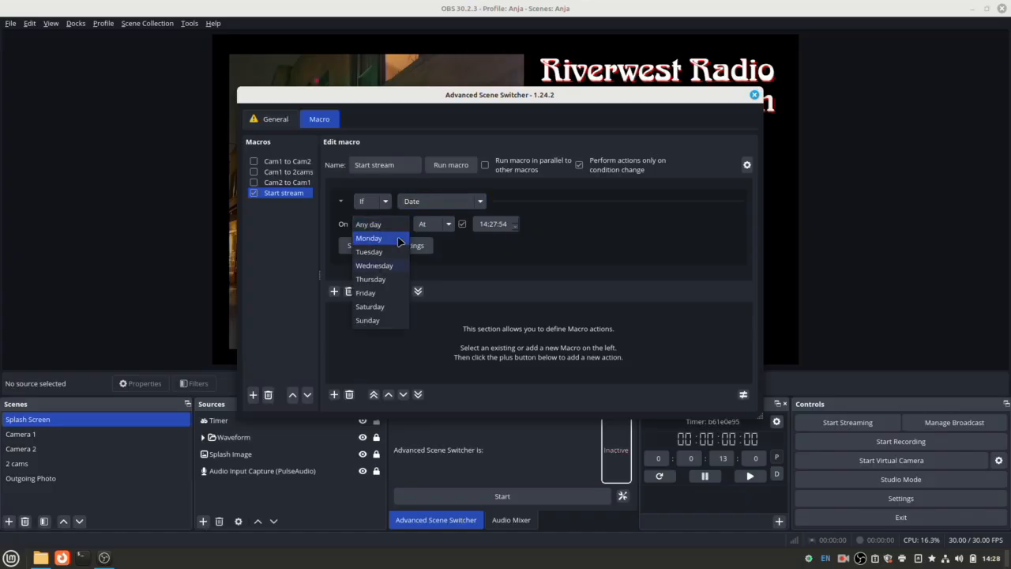
left_click(373, 281)
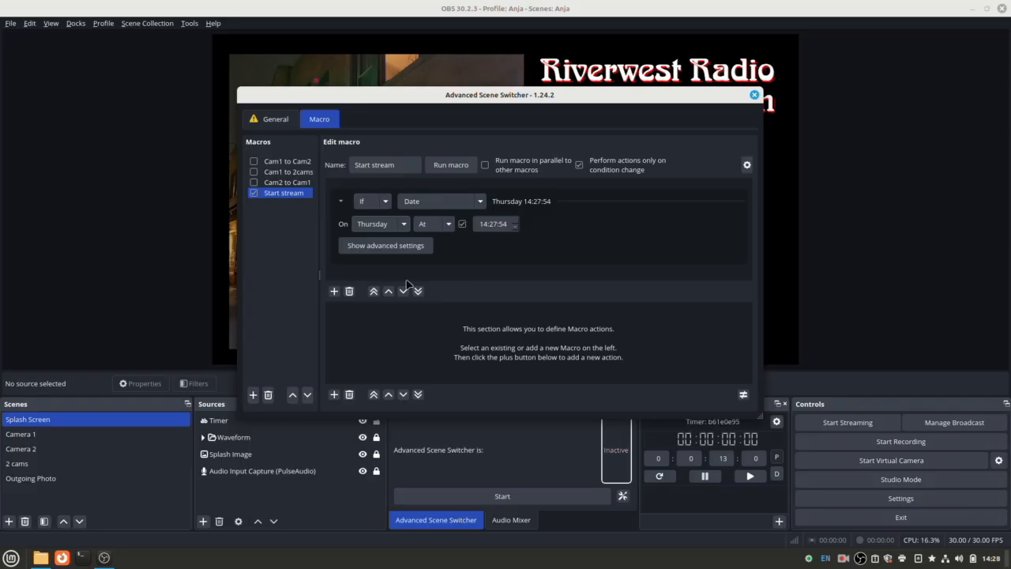
- Set the trigger time of the Start stream macro's Date condition to 17:29:45
double_click(486, 223)
left_click(514, 222)
type("29")
key("Tab")
left_click(505, 224)
left_click(589, 240)
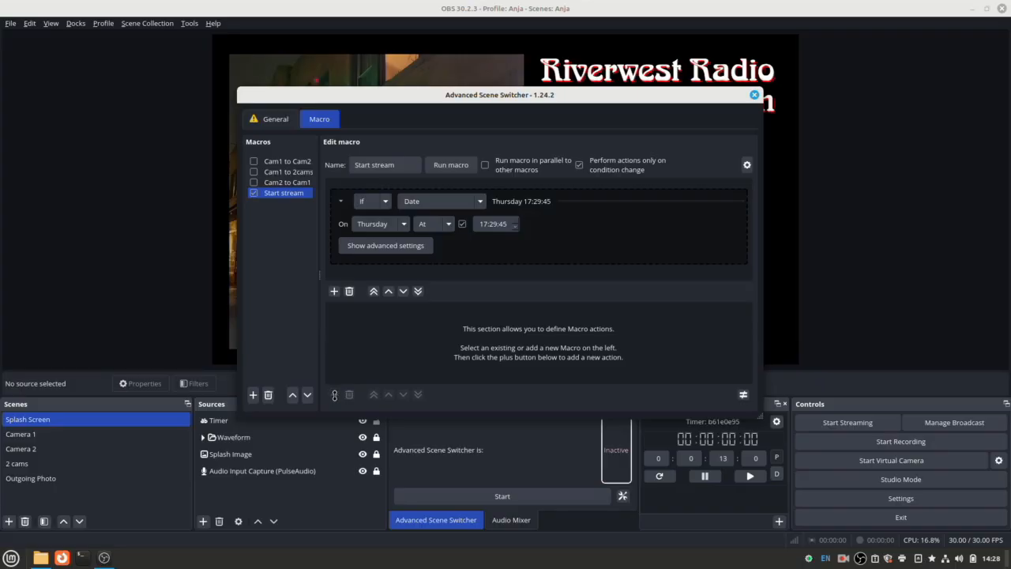
- Add a Streaming action to the Start stream macro and set it to Start streaming
left_click(335, 394)
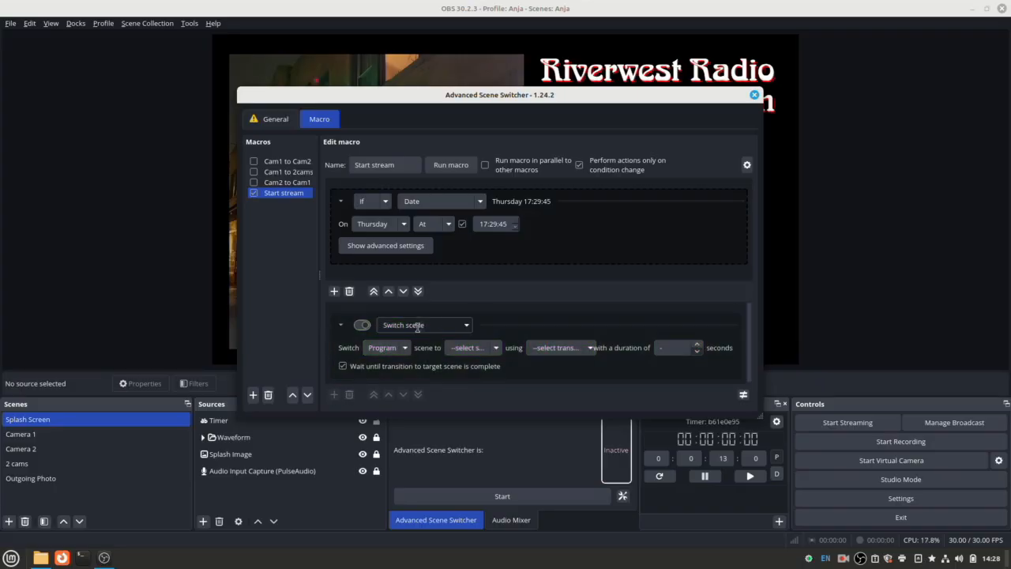
left_click(452, 325)
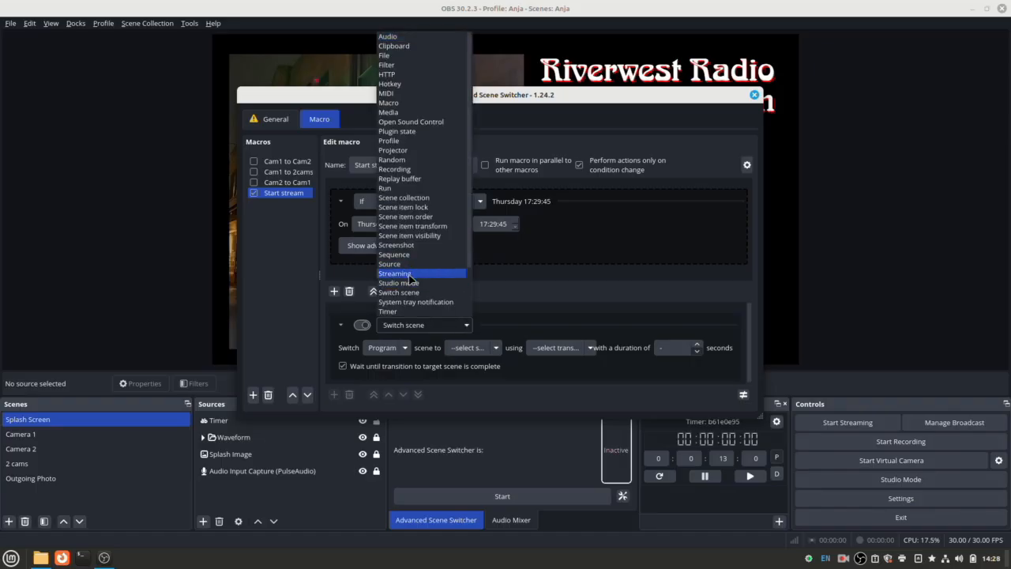
left_click(409, 275)
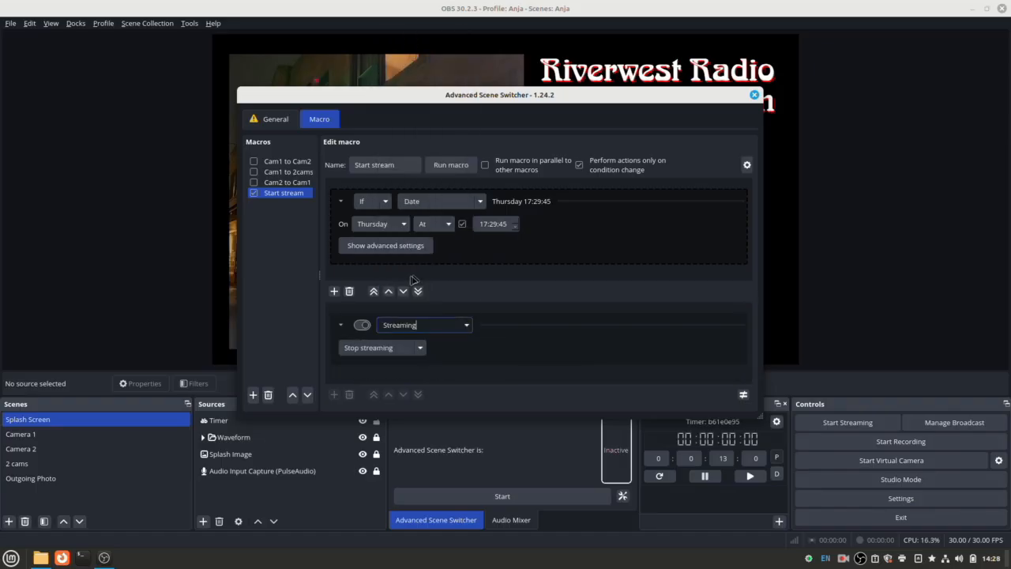
left_click(421, 347)
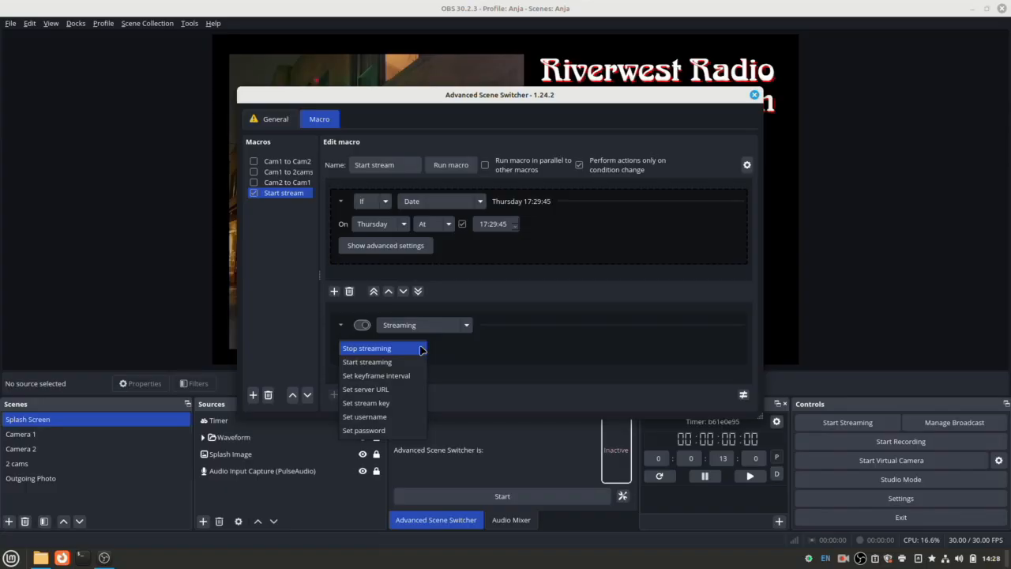
left_click(377, 363)
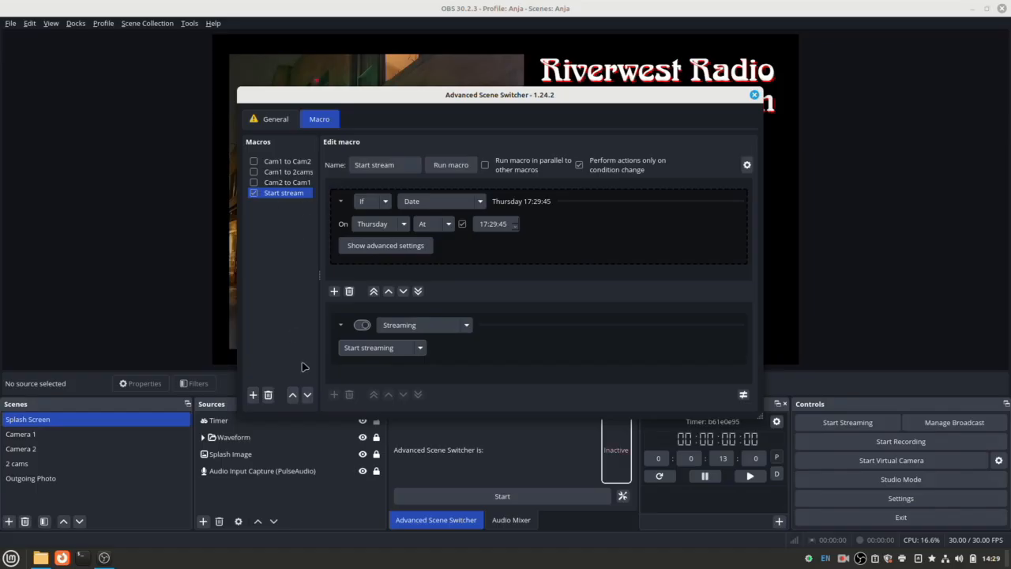
- Move the Start stream macro to the first place in the macro list, above Cam1 to Cam2
left_click(292, 395)
left_click(292, 395)
left_click(292, 395)
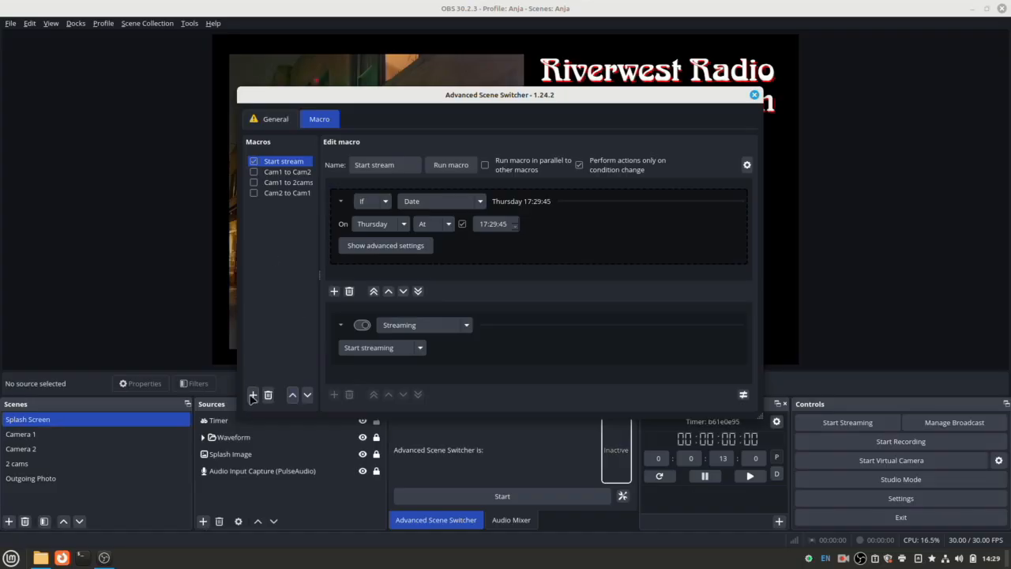
- Add a new macro named "Stop stream"
left_click(254, 394)
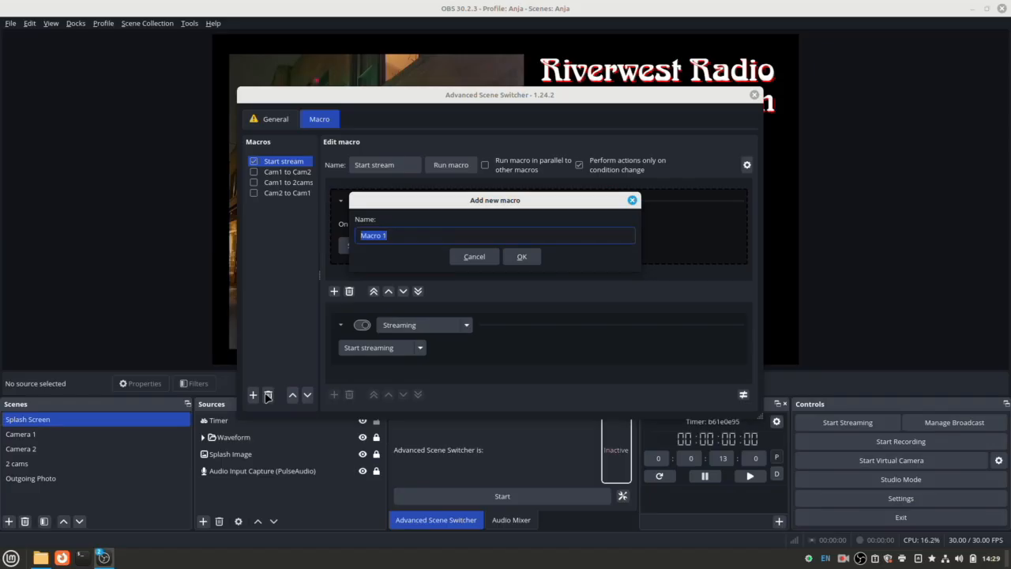
type("Stop stream")
left_click(509, 256)
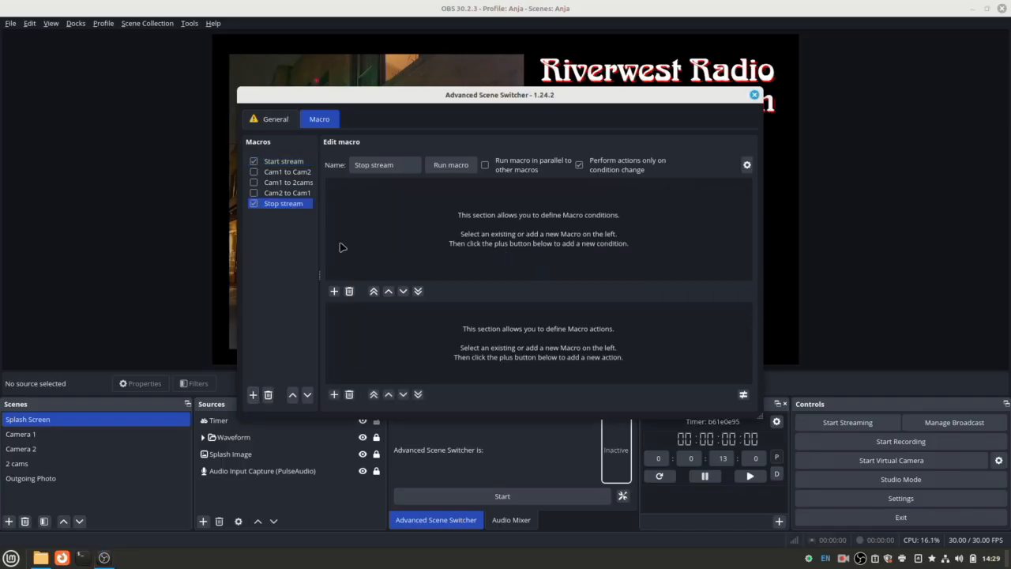
- Add a Date condition to the Stop stream macro for Thursday at 17:59:05
left_click(334, 292)
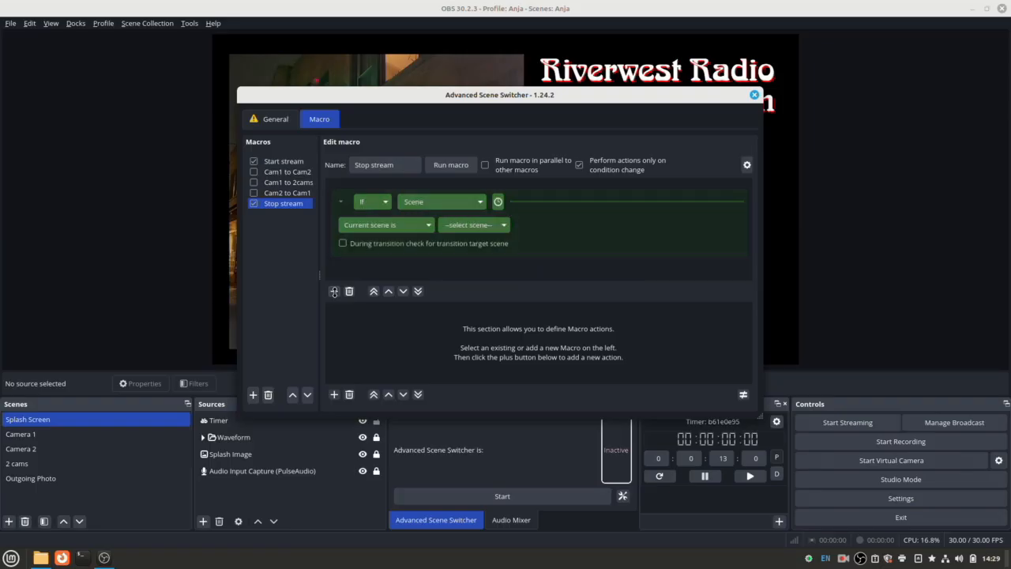
left_click(480, 202)
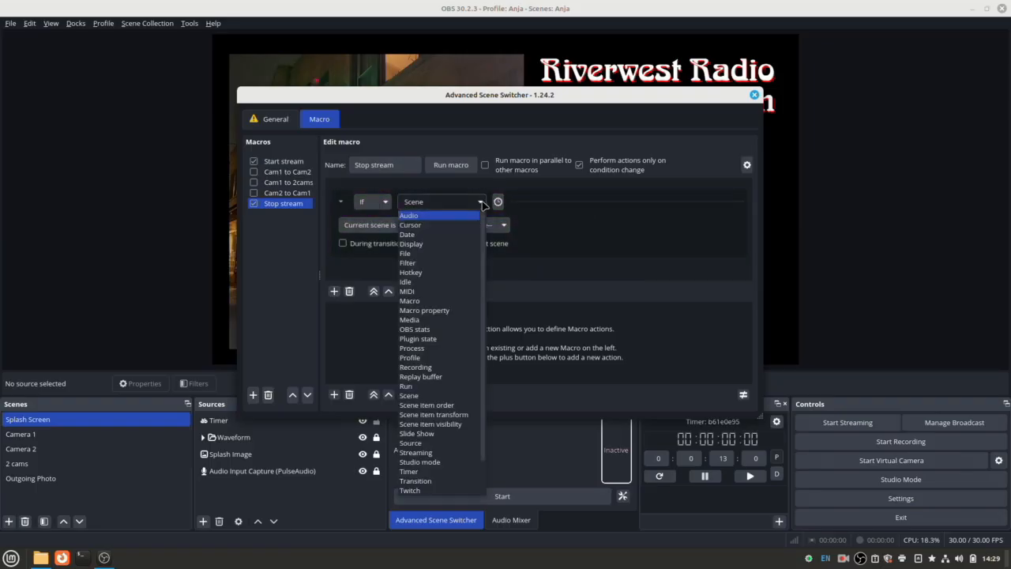
left_click(411, 236)
left_click(402, 225)
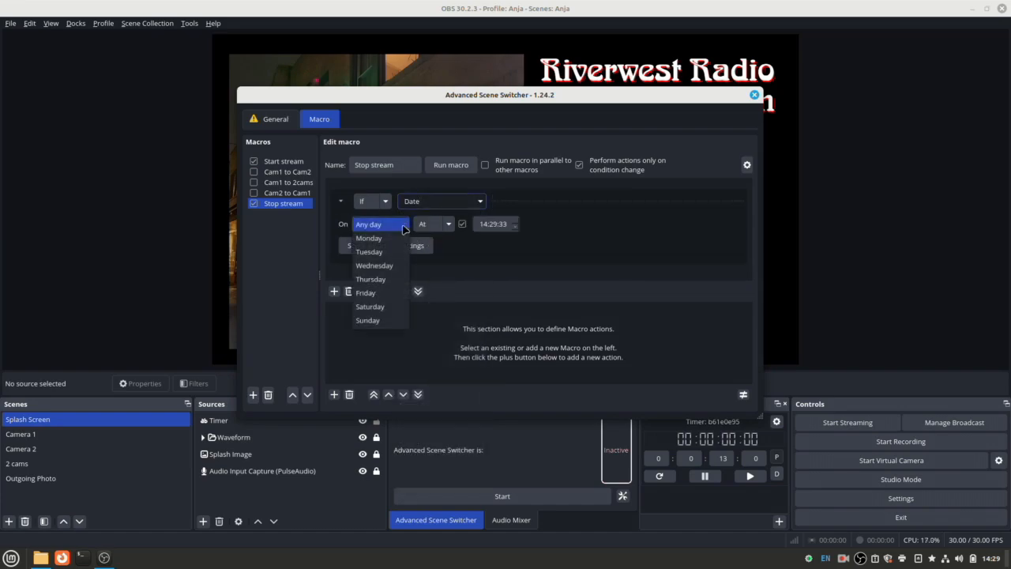
left_click(387, 279)
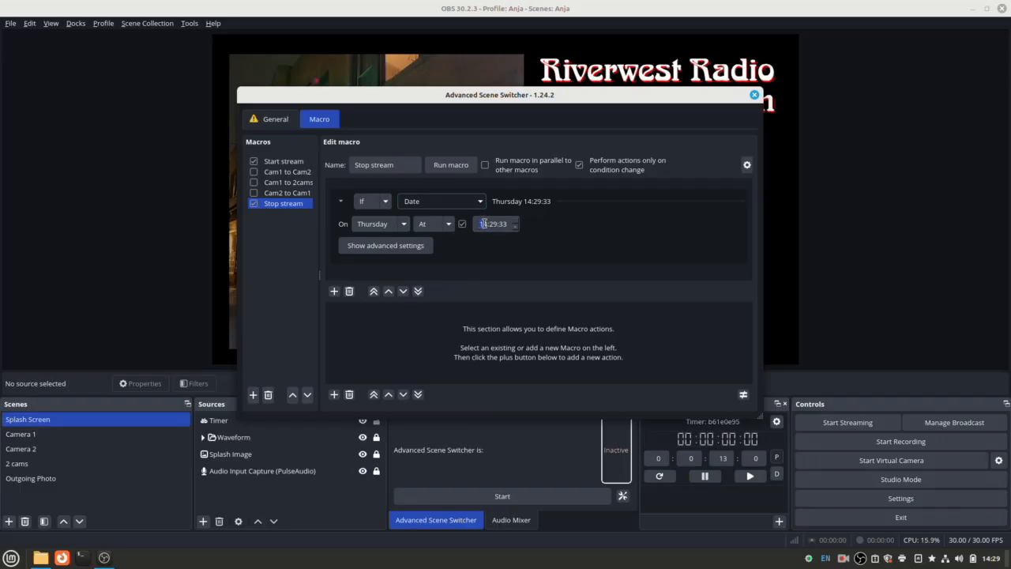
type("17:59")
- Add a Streaming action to the Stop stream macro with the Stop streaming option
left_click(333, 394)
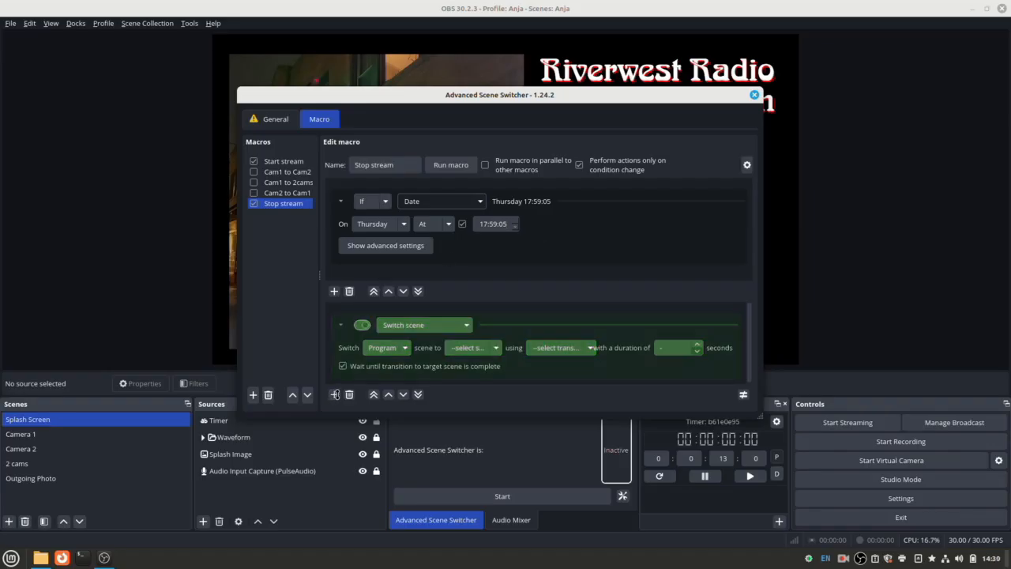
left_click(463, 325)
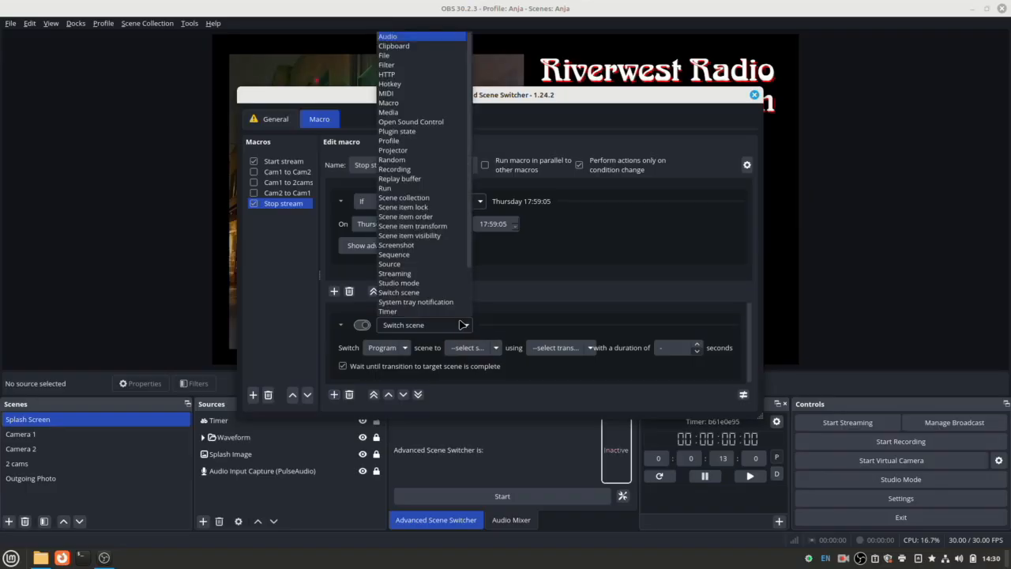
left_click(406, 275)
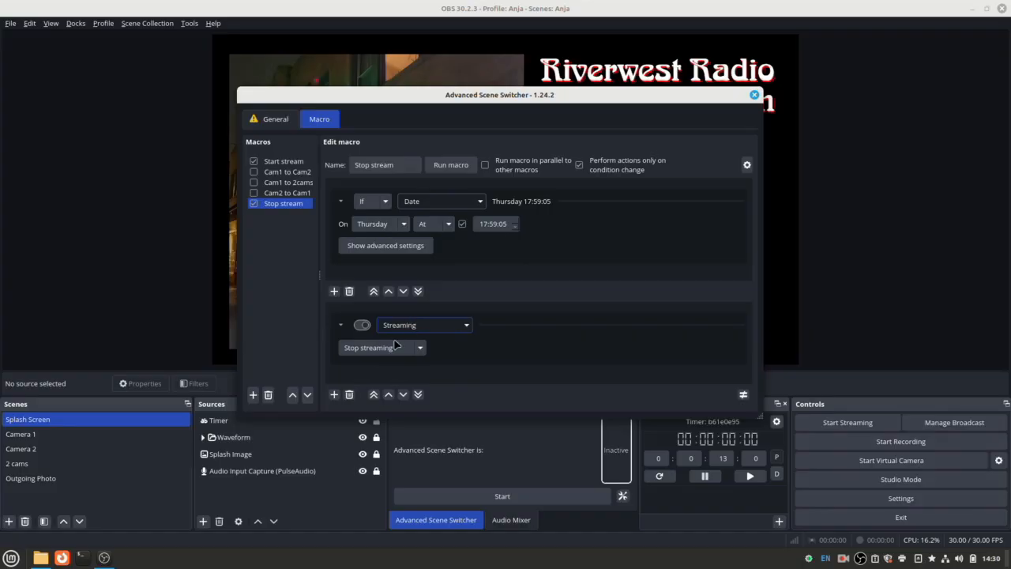
- Review the Start stream and Stop stream macros' conditions and actions, and close the Advanced Scene Switcher settings
left_click(284, 326)
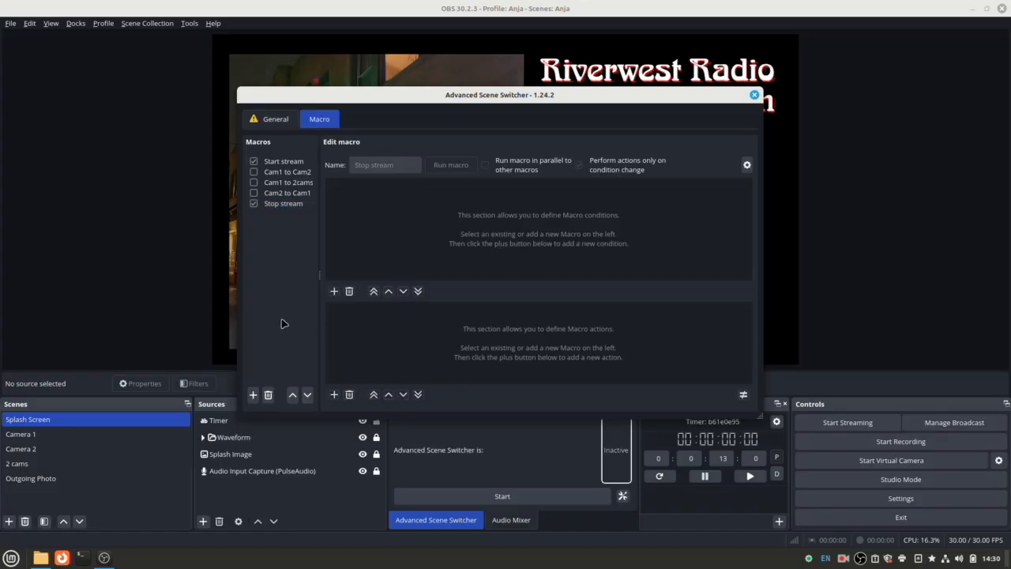
left_click(286, 164)
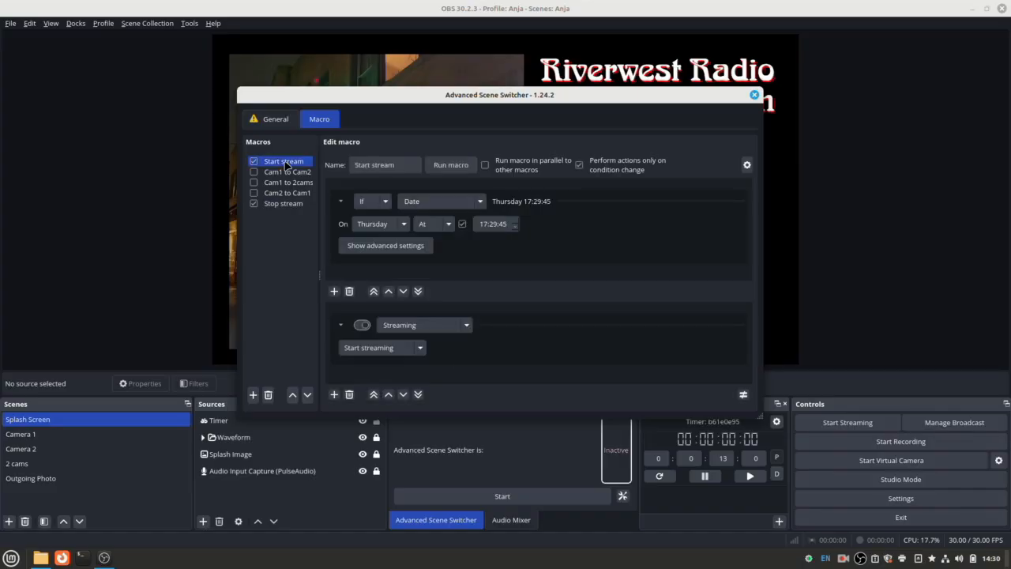
left_click(289, 204)
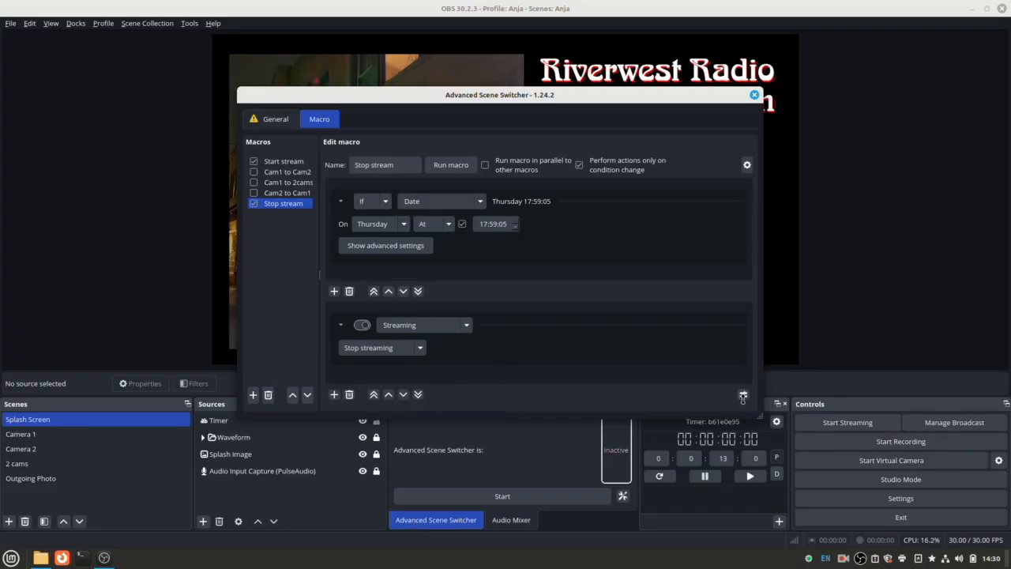
left_click(754, 95)
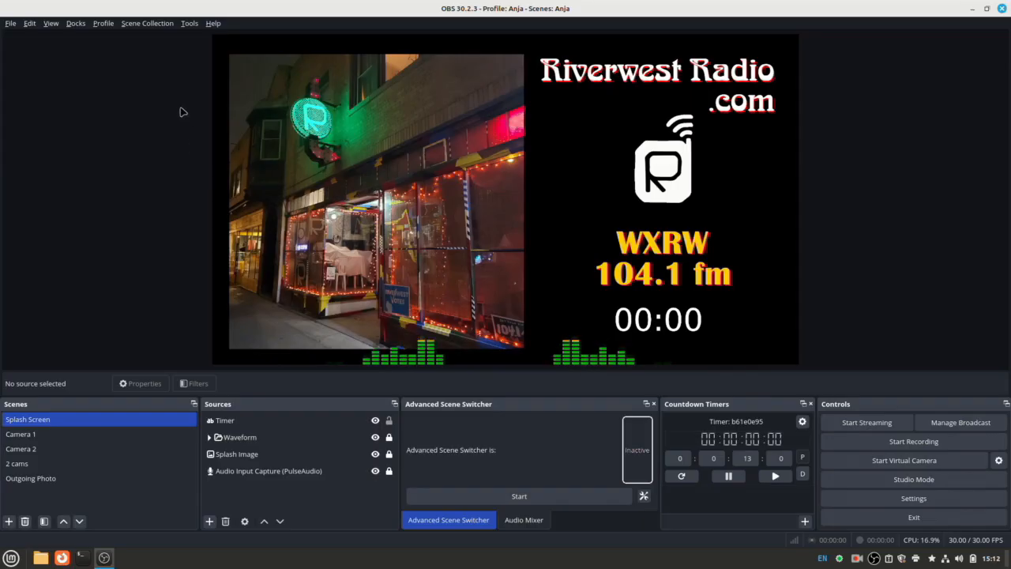
left_click(103, 24)
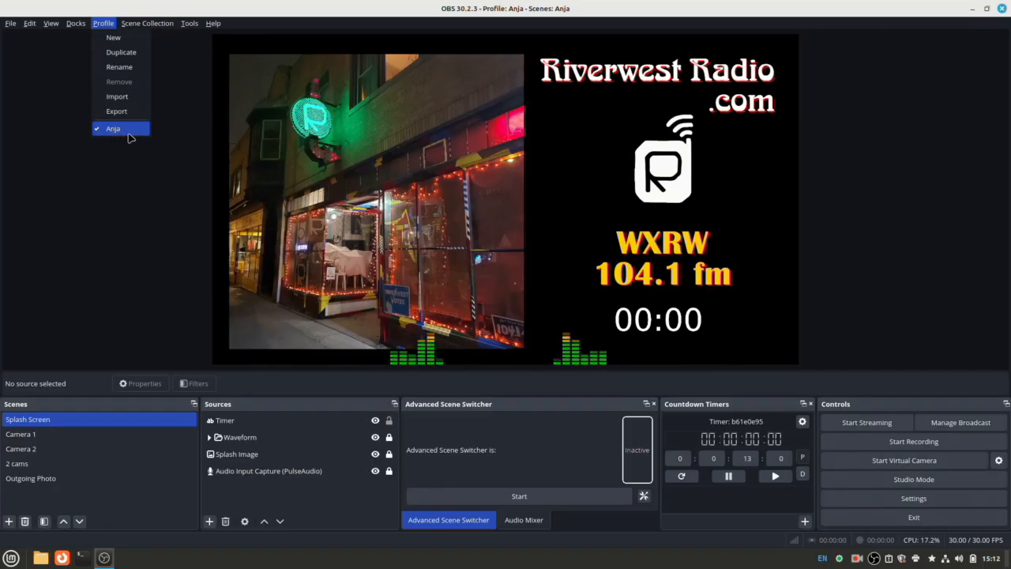
mouse_move(133, 27)
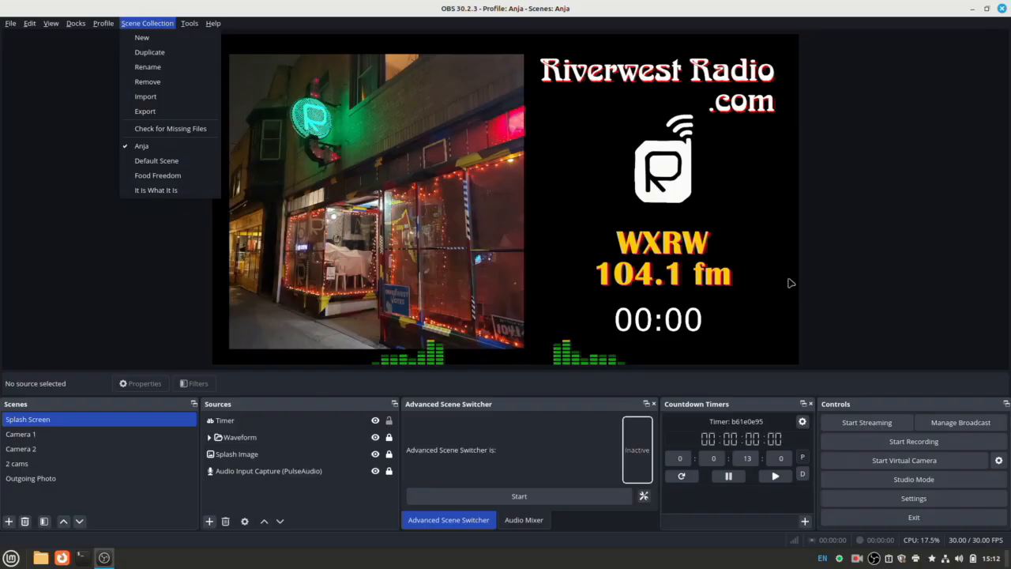
left_click(158, 114)
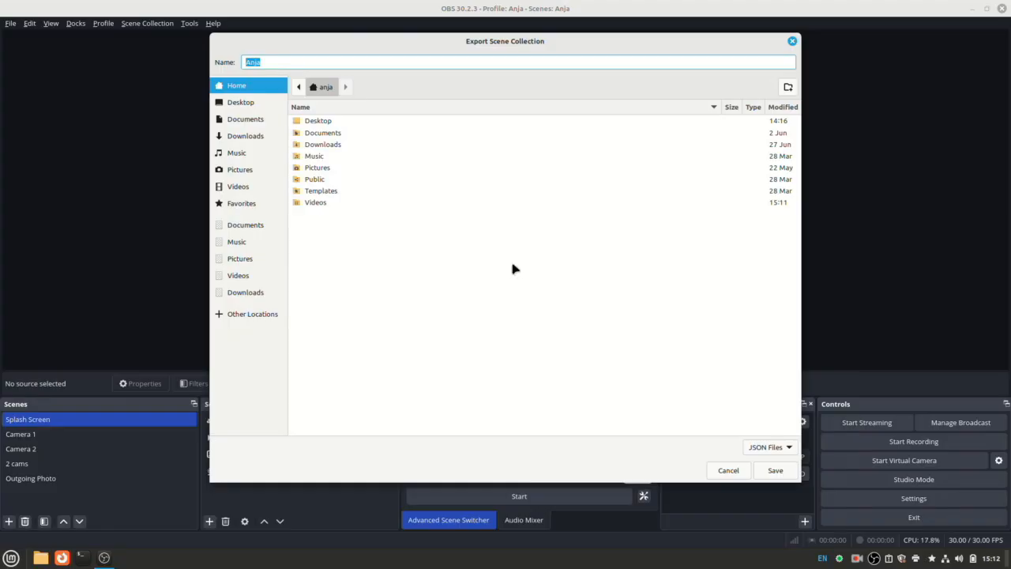
left_click(727, 471)
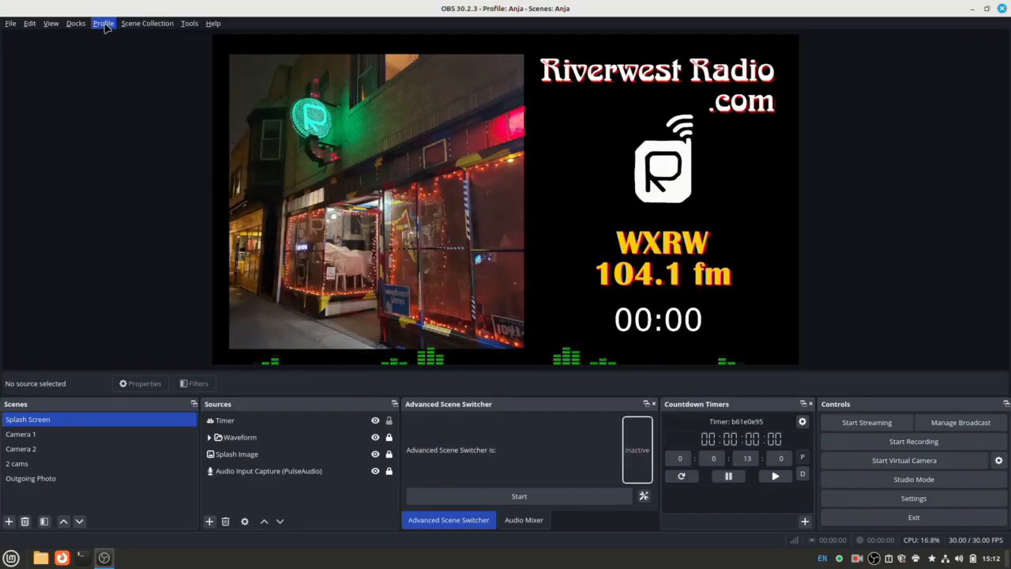
- Switch to the Default Scene collection and remove it from the scene collections
left_click(141, 24)
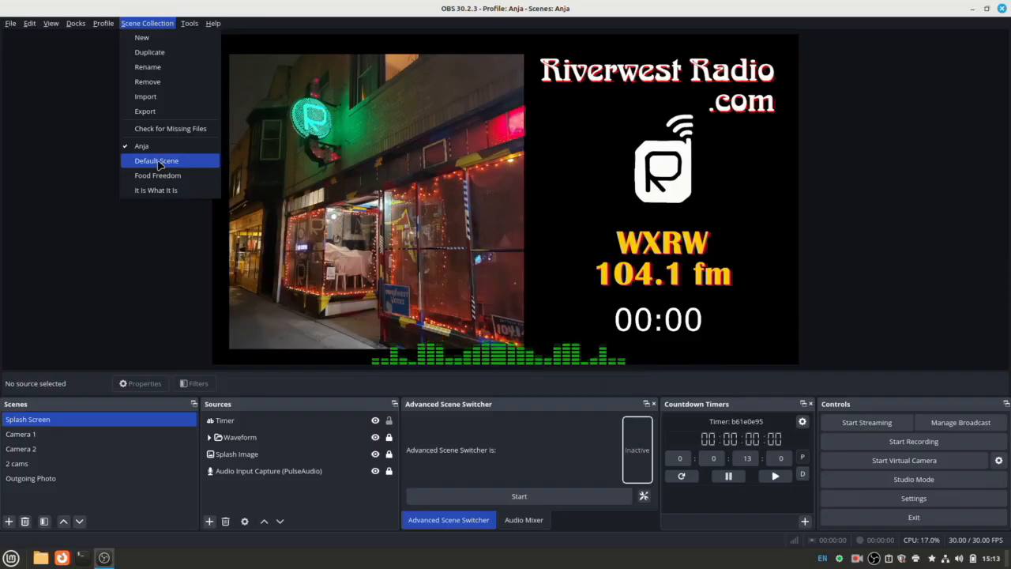
left_click(160, 165)
left_click(152, 73)
left_click_drag(152, 41, 156, 144)
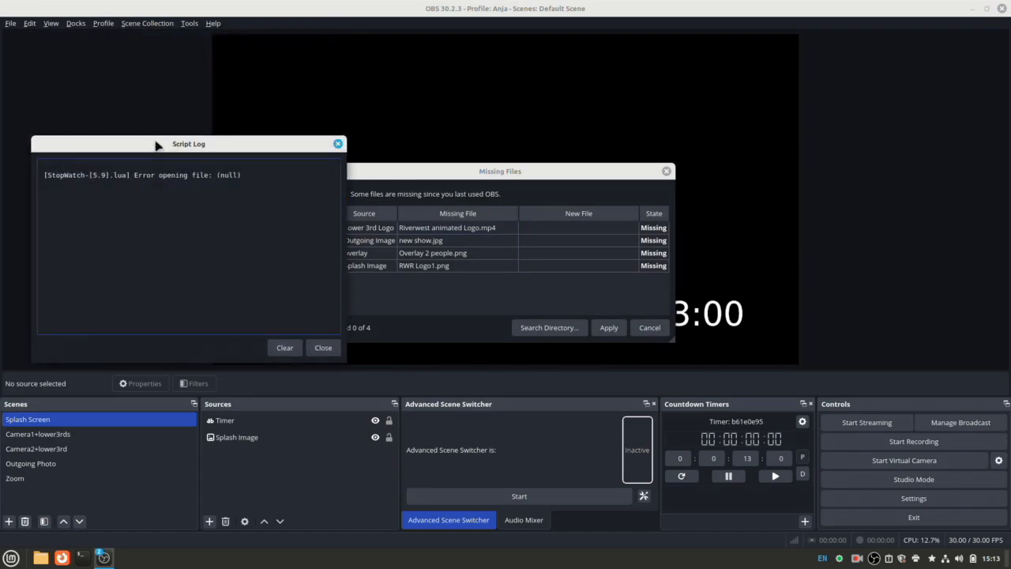
left_click(147, 23)
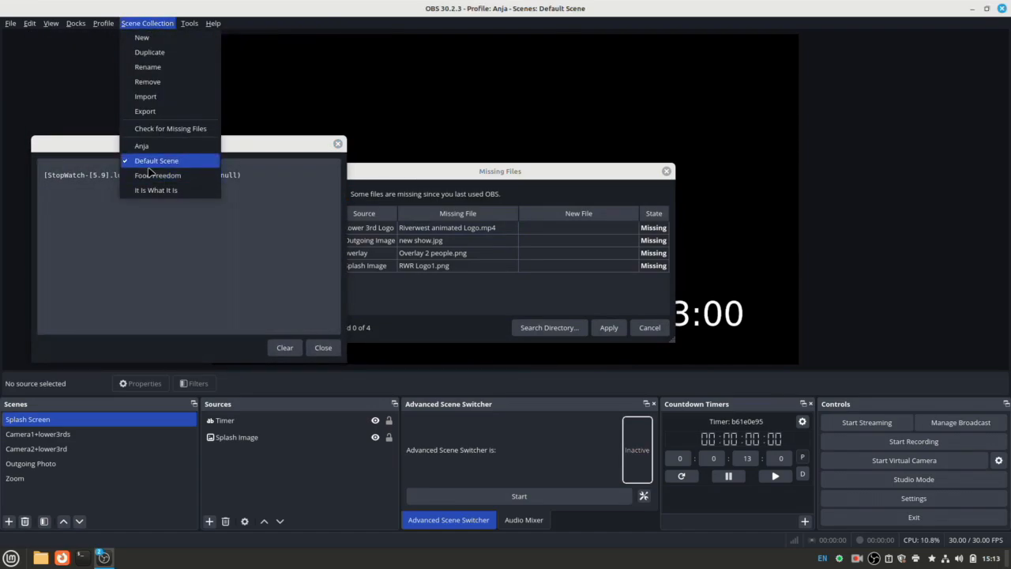
left_click(156, 85)
left_click(576, 275)
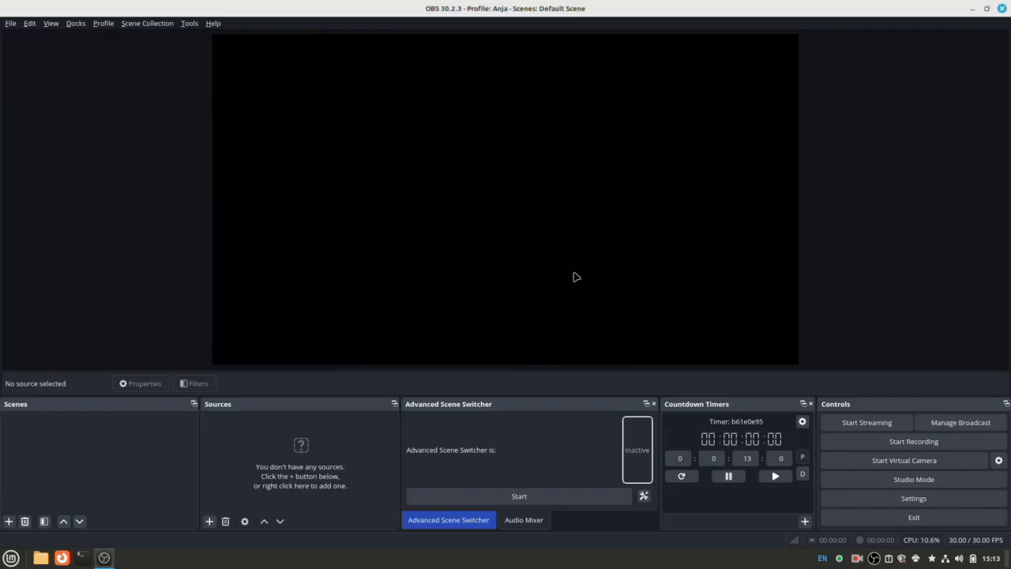
- Switch to the Food Freedom scene collection and remove it
left_click(152, 26)
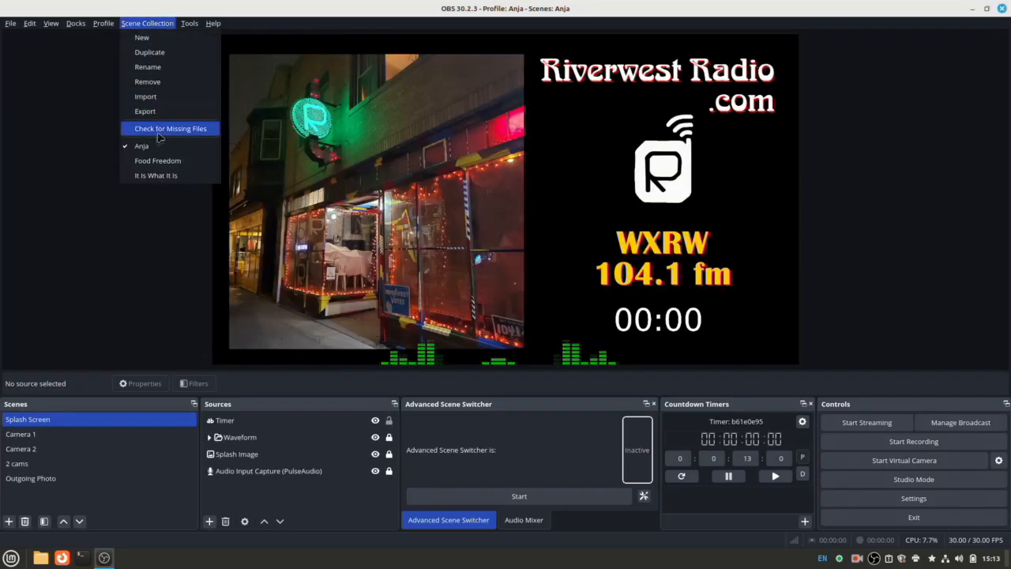
left_click(157, 161)
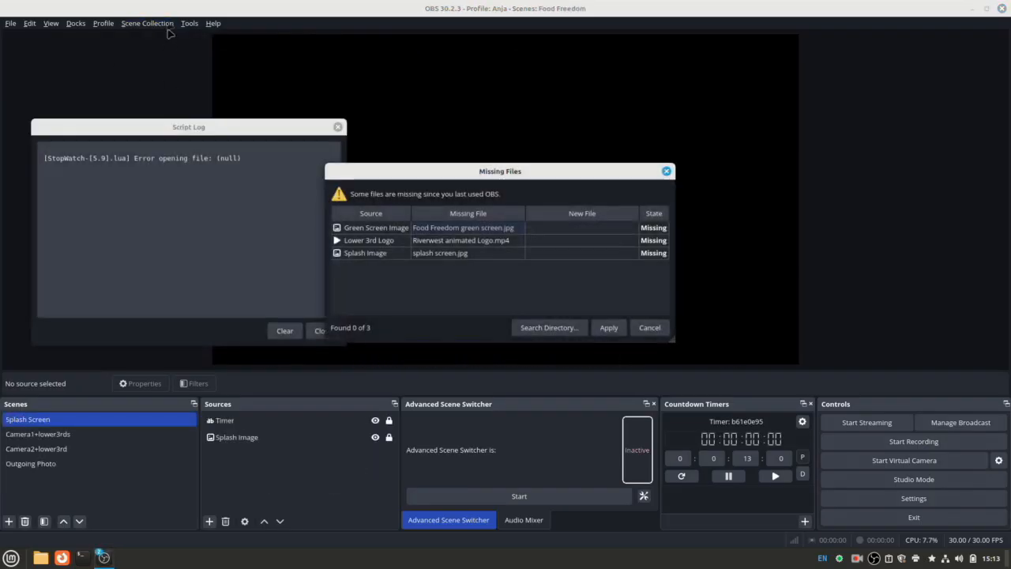
left_click(150, 25)
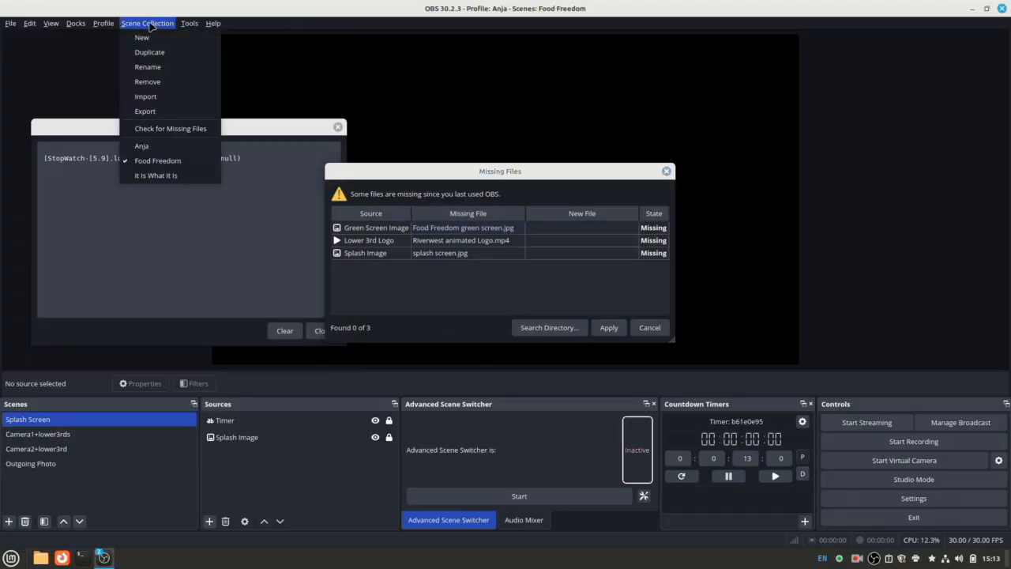
left_click(155, 82)
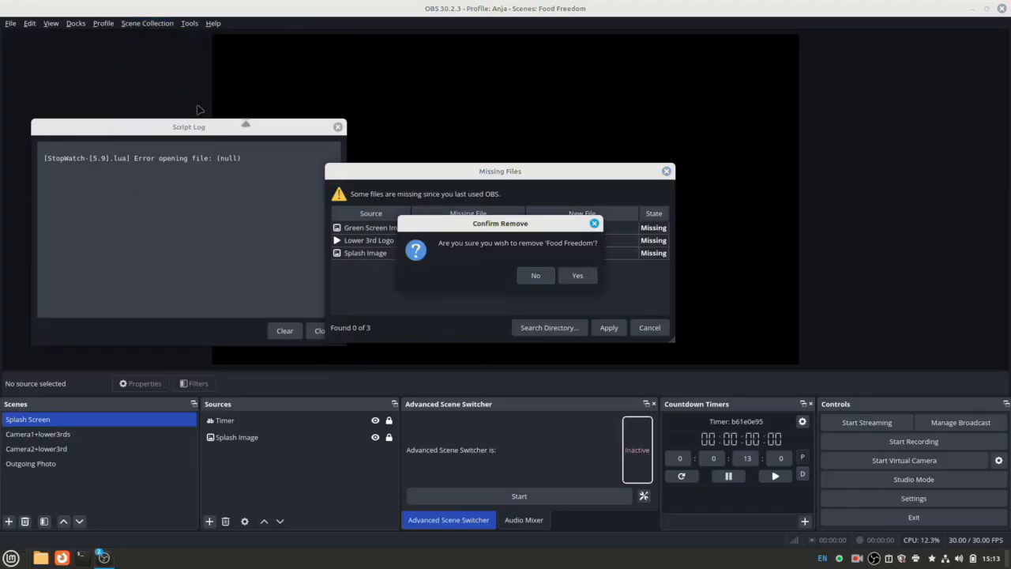
left_click(577, 274)
- Switch to the It Is What It Is scene collection and remove it
left_click(147, 23)
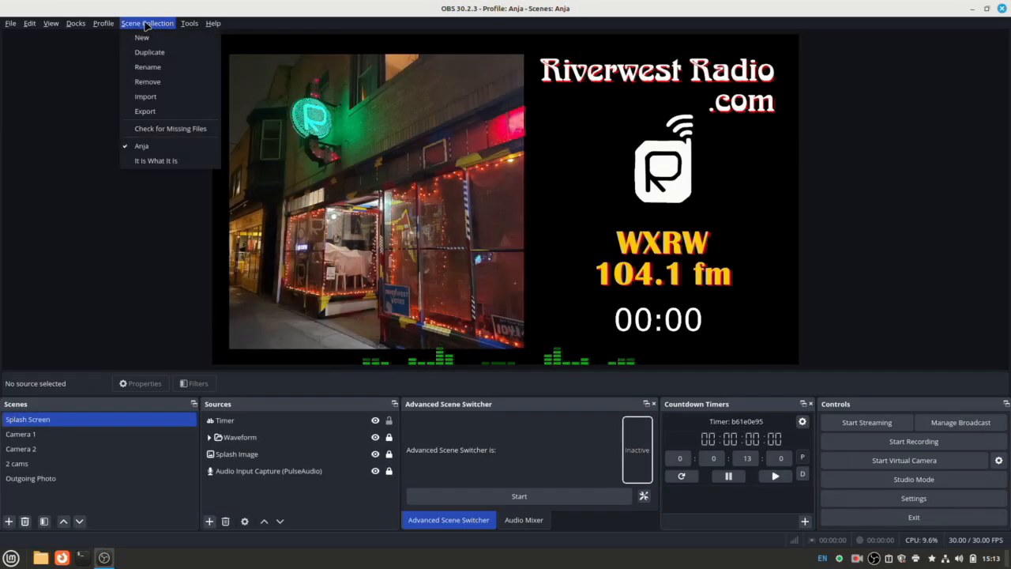
left_click(158, 160)
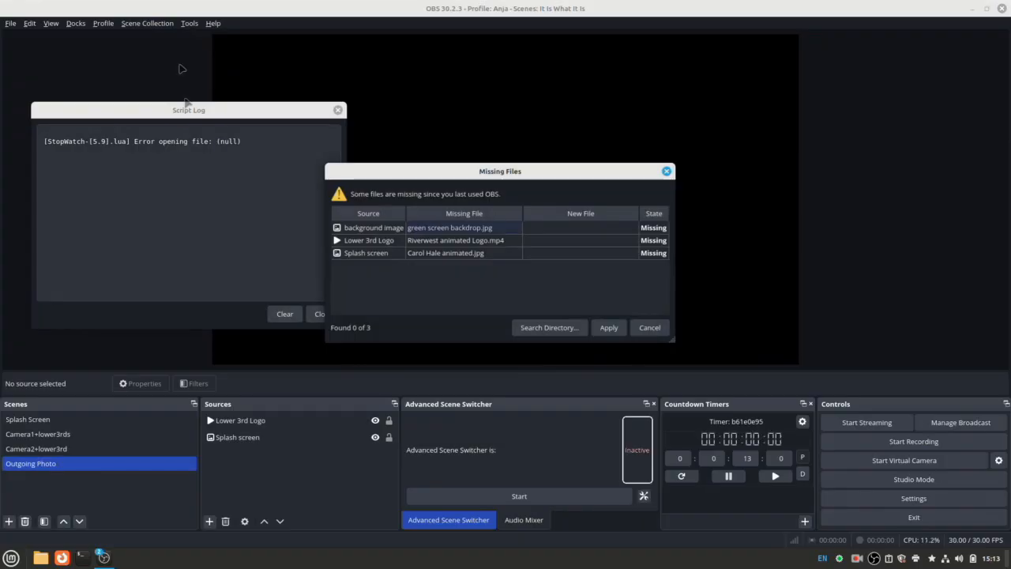
left_click(156, 23)
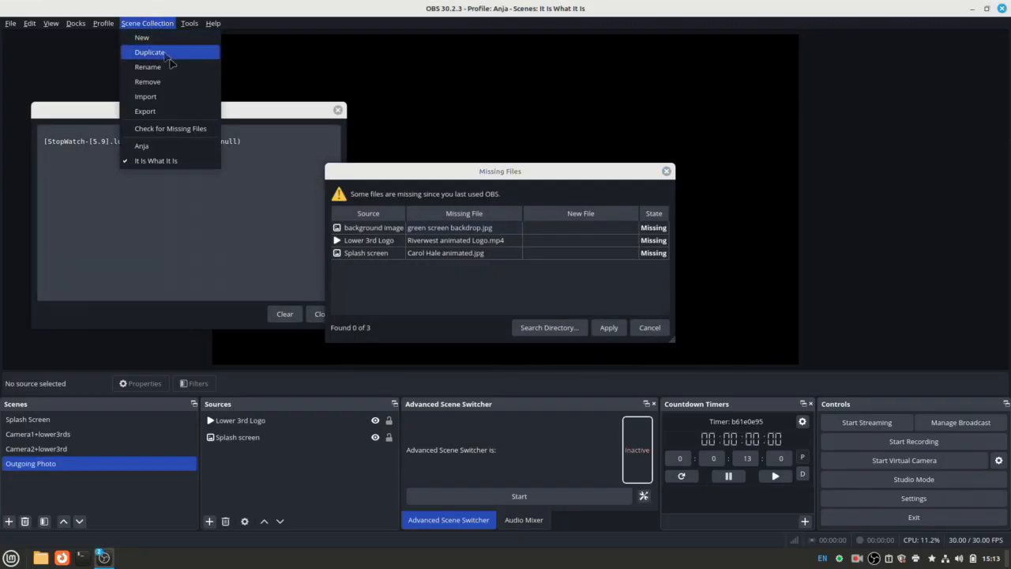
left_click(157, 83)
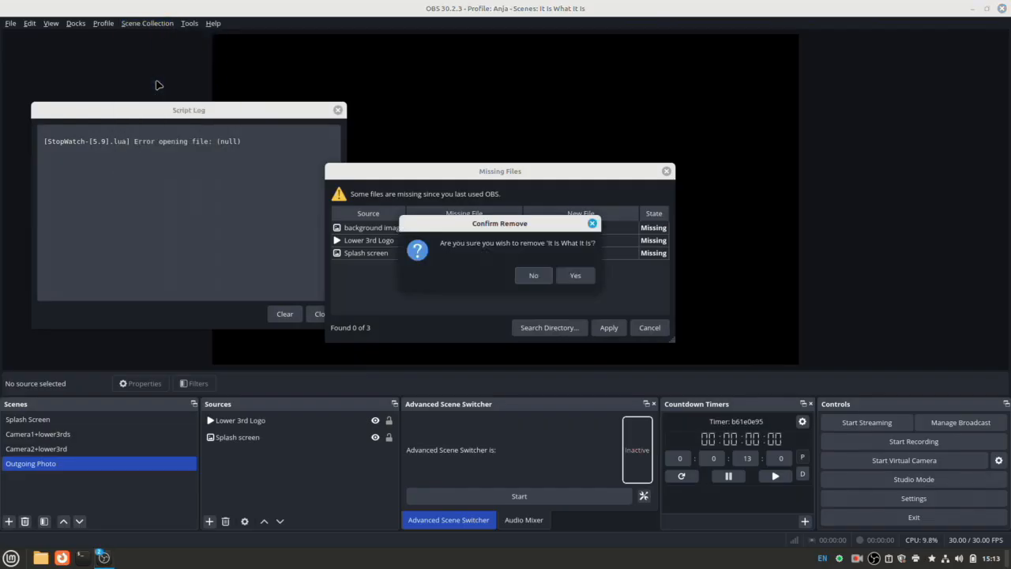
left_click(572, 275)
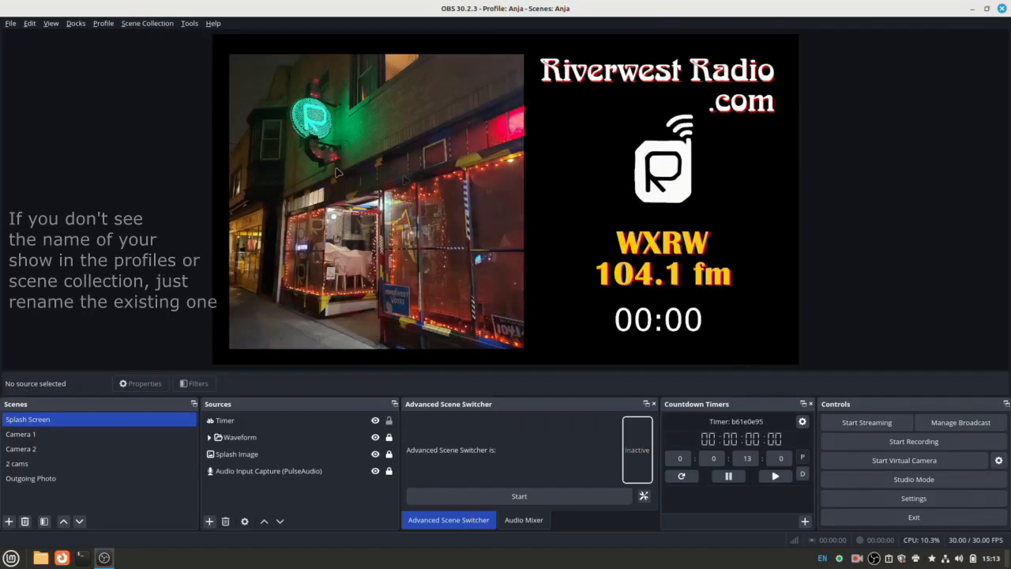
- Show the Schedule + End scene of the DD main collection in the preview
left_click(150, 23)
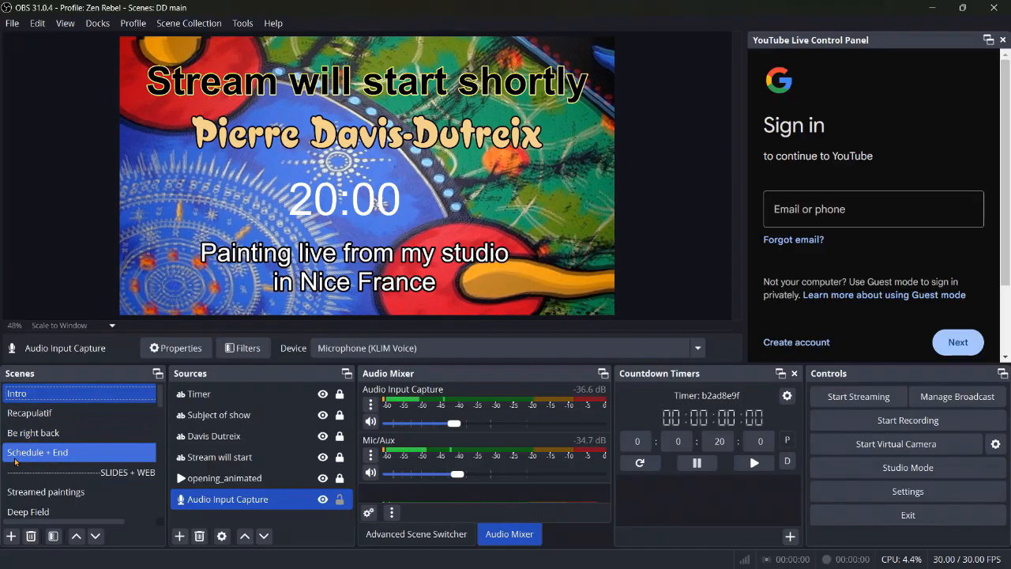
left_click(83, 454)
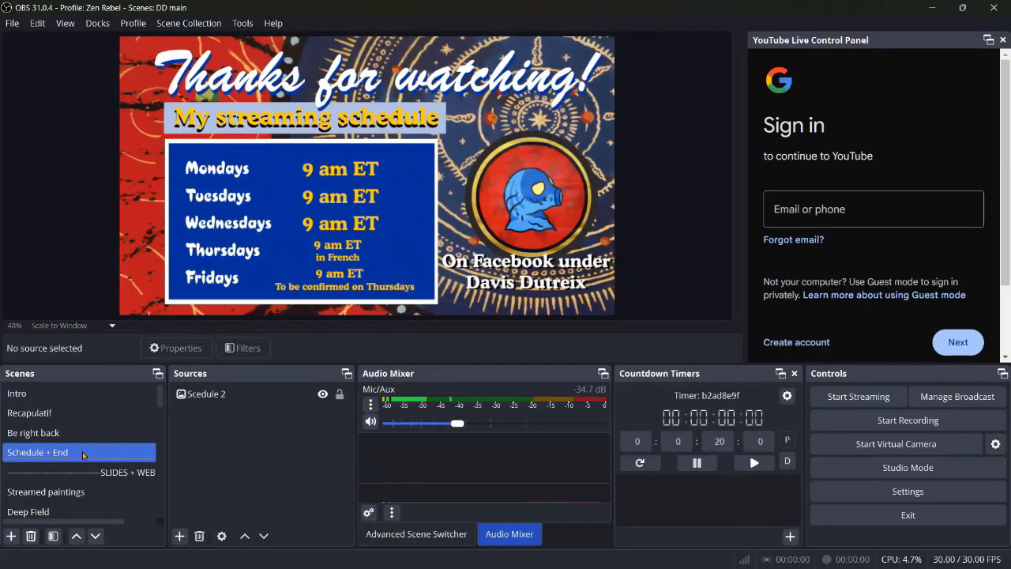